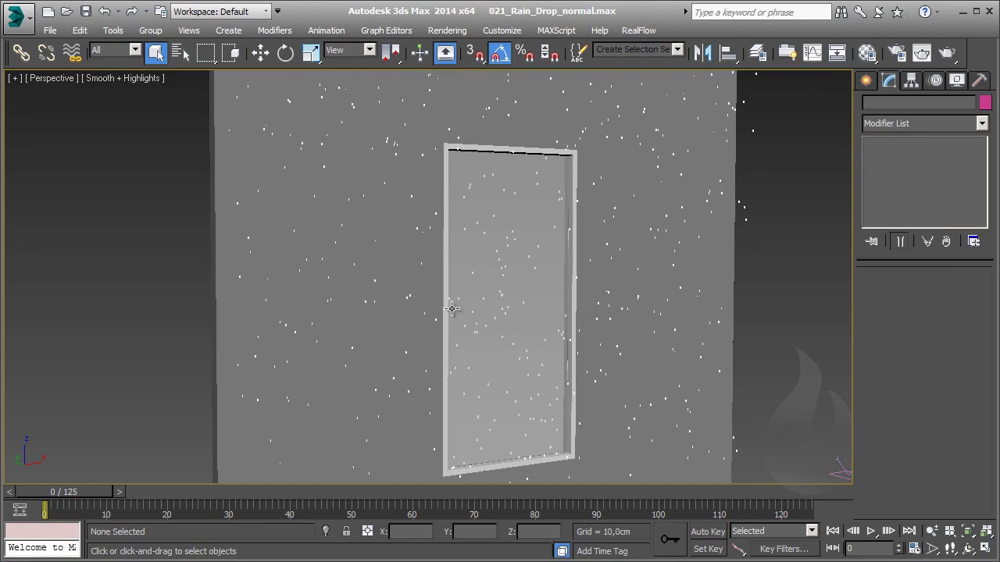
# Inspect Wall, Windows and Glass_Emitter, then select Blizzard_Rain to show its space-warp bindings.
pyautogui.click(243, 313)
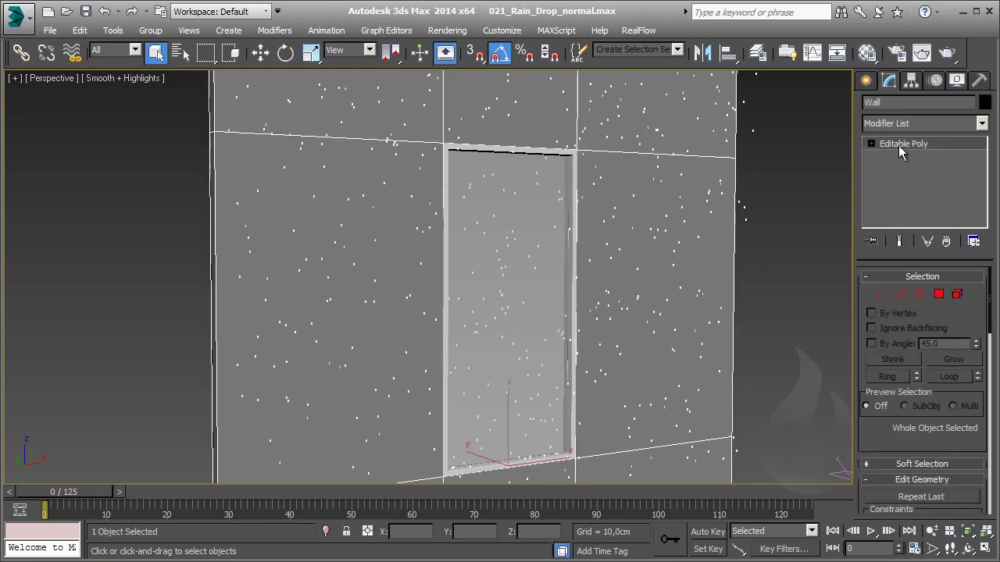
pyautogui.click(752, 266)
pyautogui.click(575, 225)
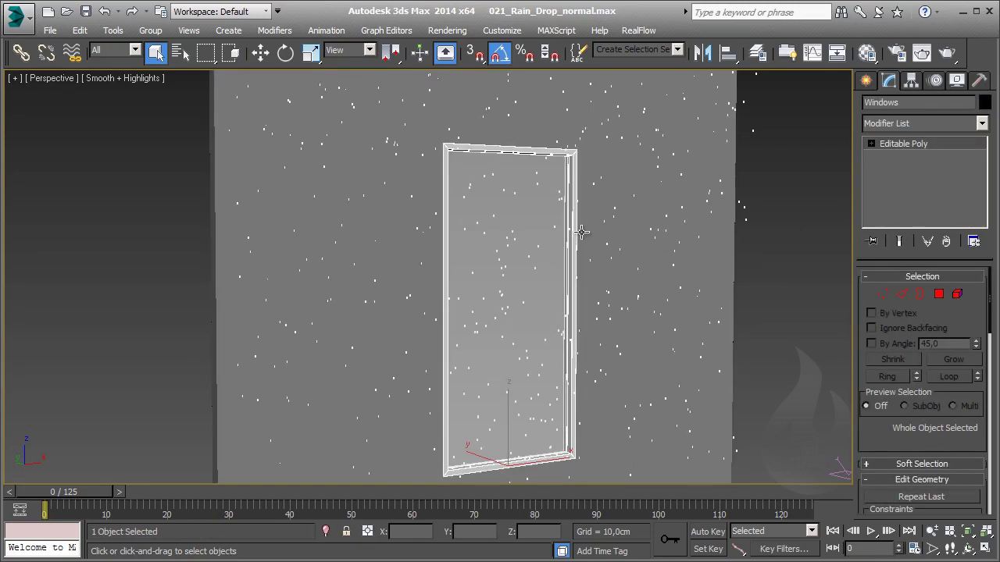
pyautogui.click(541, 222)
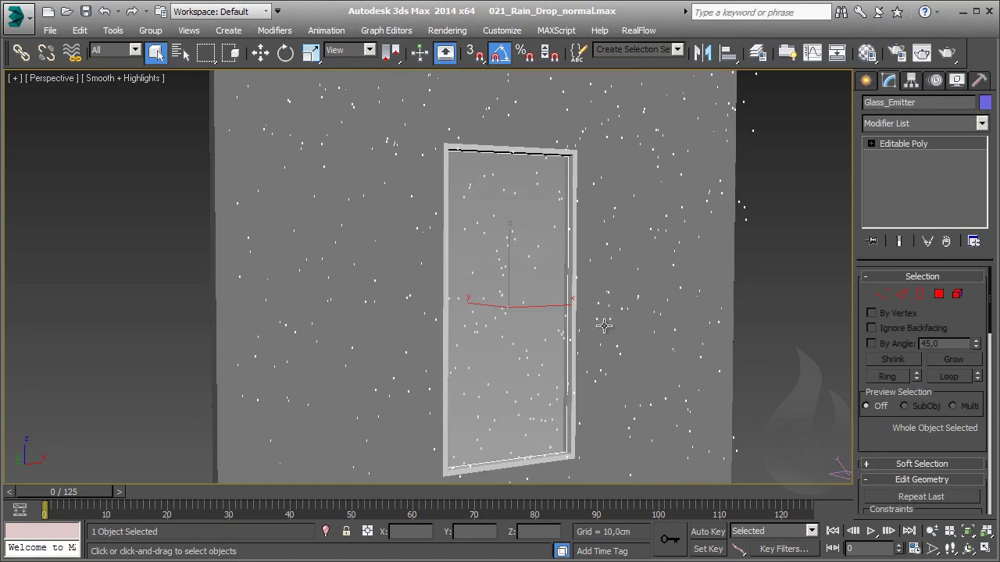
pyautogui.moveTo(824, 254)
pyautogui.keyDown('alt'); pyautogui.mouseDown(button='middle')
pyautogui.moveTo(782, 257)
pyautogui.moveTo(770, 351)
pyautogui.moveTo(764, 213)
pyautogui.mouseUp(button='middle'); pyautogui.keyUp('alt')
pyautogui.click(736, 165)
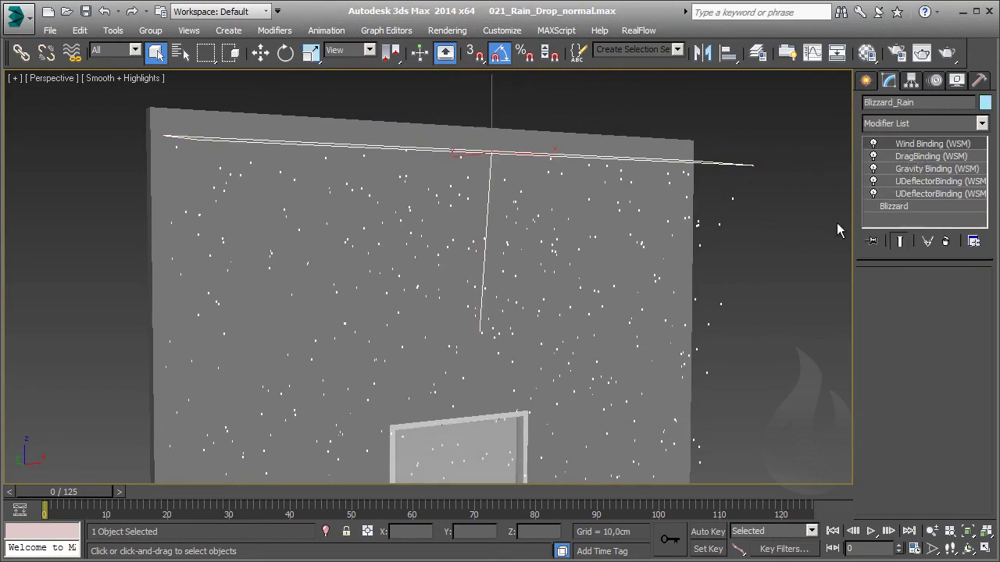
# Zoom out and inspect the Glass_Gravity, Global_Drag and Global_Gravity space warps.
pyautogui.scroll(-3, 535, 263)
pyautogui.scroll(-5, 539, 297)
pyautogui.scroll(3, 375, 317)
pyautogui.scroll(2, 379, 325)
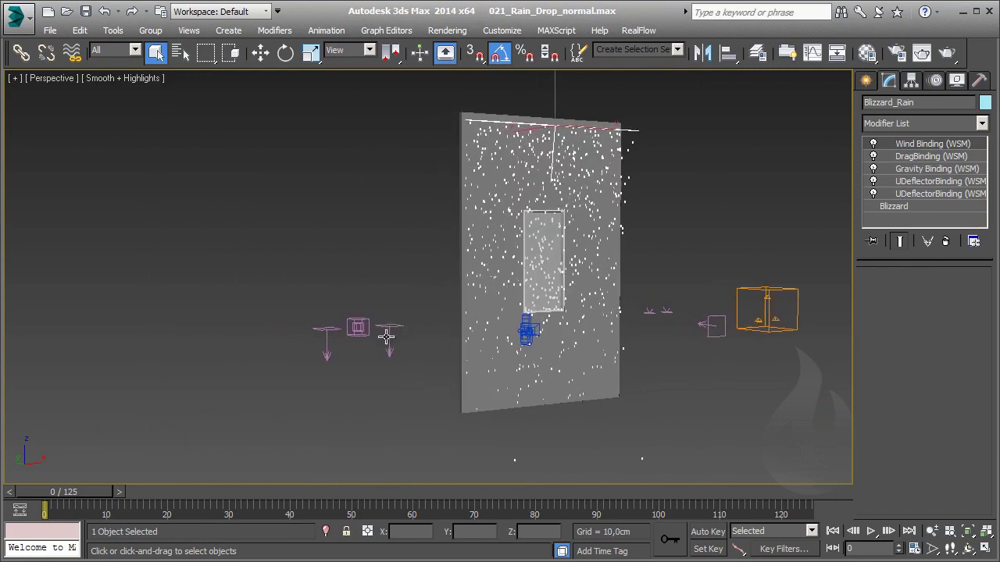
pyautogui.scroll(3, 383, 334)
pyautogui.moveTo(402, 335); pyautogui.dragTo(384, 324, button='middle')
pyautogui.click(322, 341)
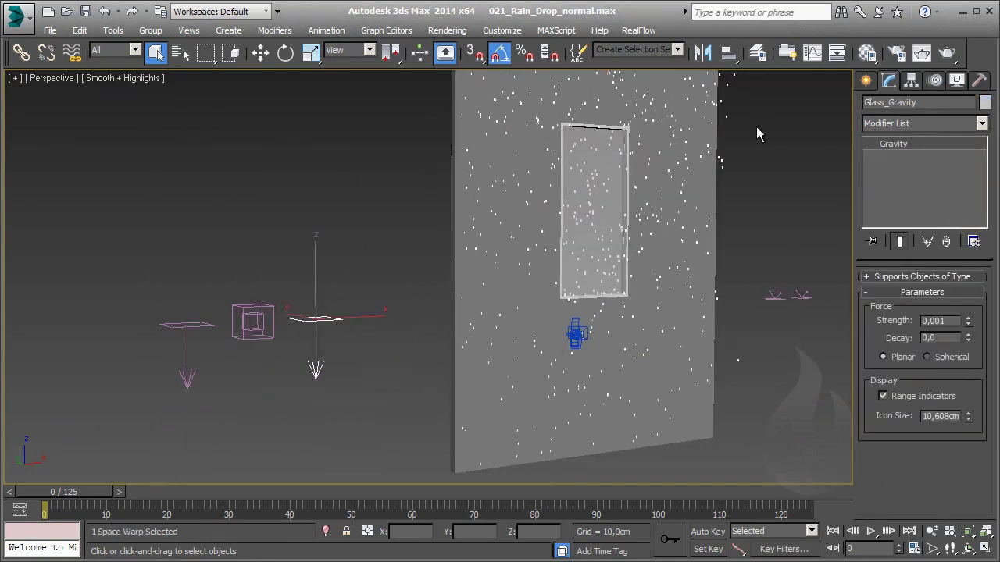
pyautogui.click(250, 322)
pyautogui.click(188, 325)
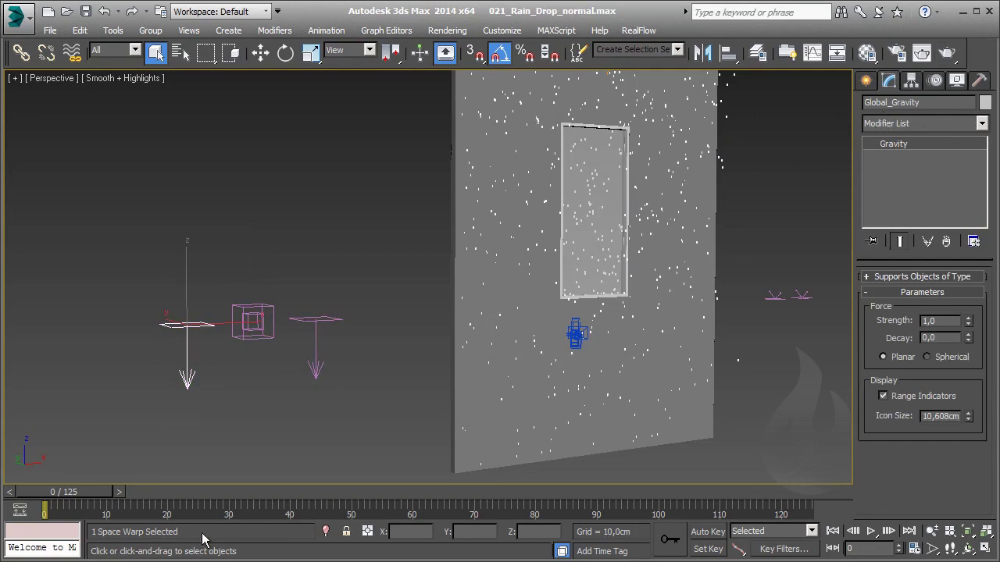
# Select UDeflector001 to view its Windows deflector, Bounce 0.1 and Friction 50%.
pyautogui.keyDown('alt'); pyautogui.moveTo(677, 126); pyautogui.dragTo(575, 170, button='middle'); pyautogui.keyUp('alt')
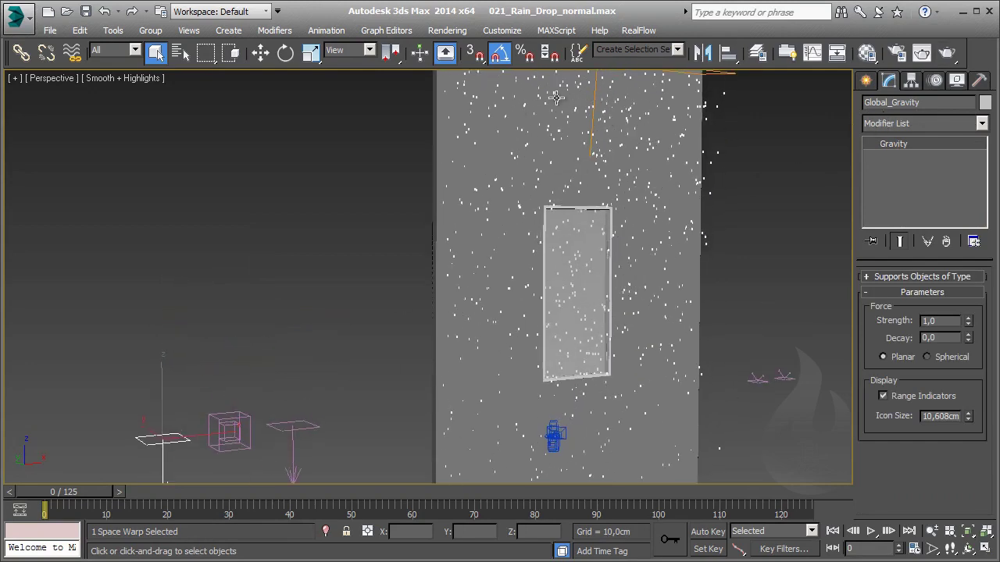
pyautogui.keyDown('alt'); pyautogui.moveTo(748, 394); pyautogui.dragTo(657, 341, button='middle'); pyautogui.keyUp('alt')
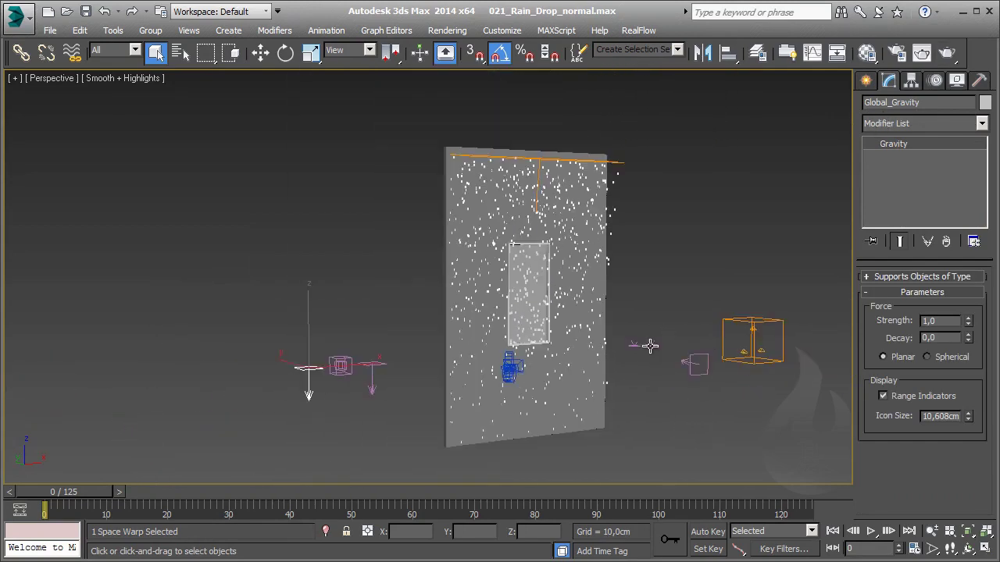
pyautogui.click(650, 345)
pyautogui.scroll(5, 654, 356)
pyautogui.click(593, 325)
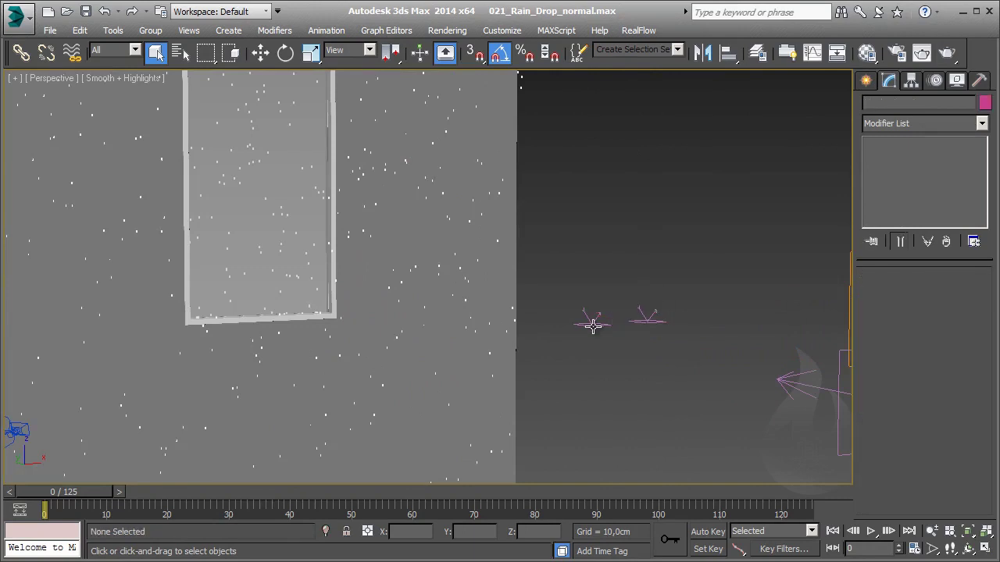
pyautogui.click(593, 326)
pyautogui.scroll(-2, 752, 350)
pyautogui.scroll(-4, 752, 351)
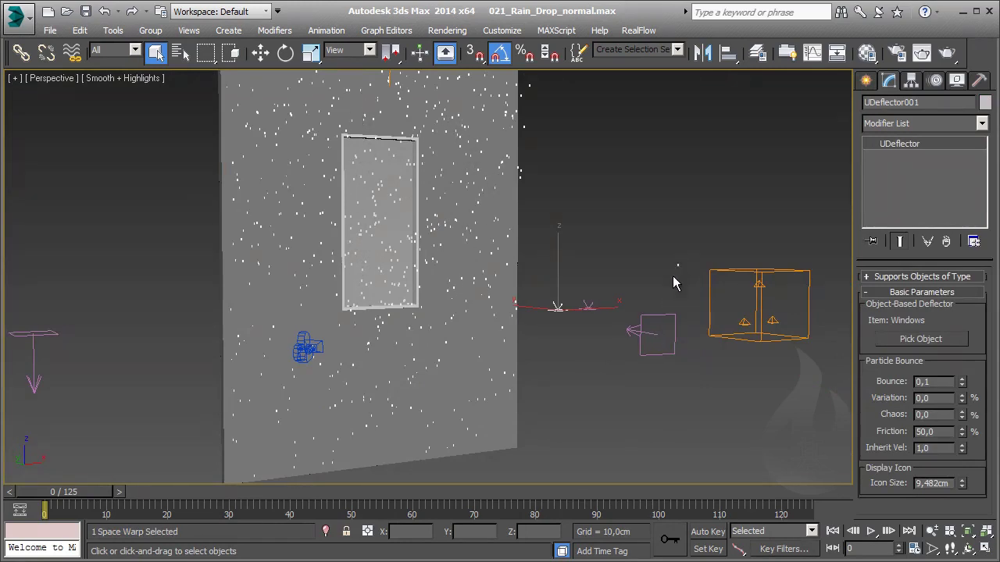
# Select Global_Wind, advance to frame 18, then select Blizzard_Rain and view through Camera001.
pyautogui.click(674, 336)
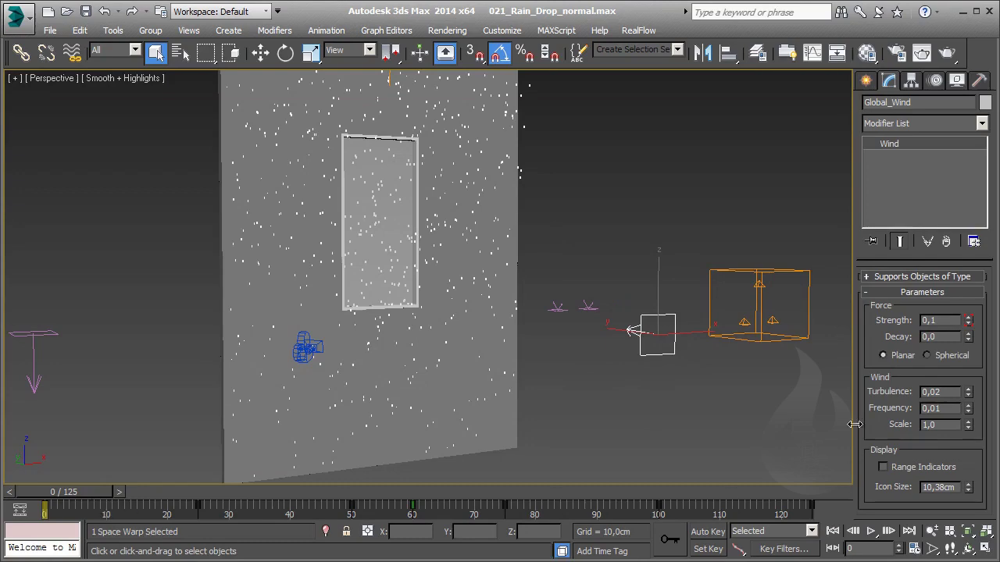
pyautogui.moveTo(100, 491)
pyautogui.mouseDown()
pyautogui.moveTo(288, 505)
pyautogui.moveTo(156, 506)
pyautogui.mouseUp()
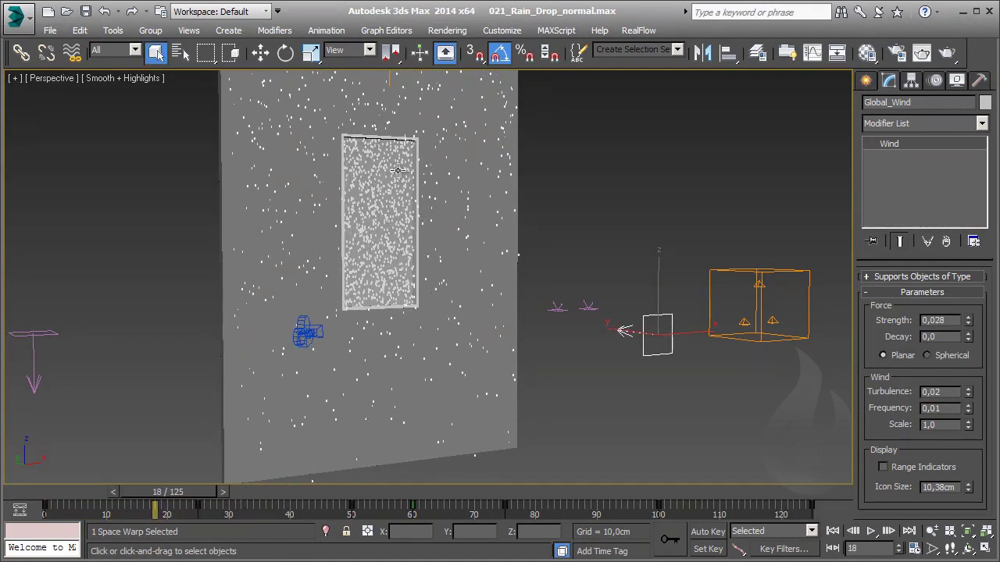
pyautogui.keyDown('alt'); pyautogui.moveTo(387, 223); pyautogui.dragTo(362, 221, button='middle'); pyautogui.keyUp('alt')
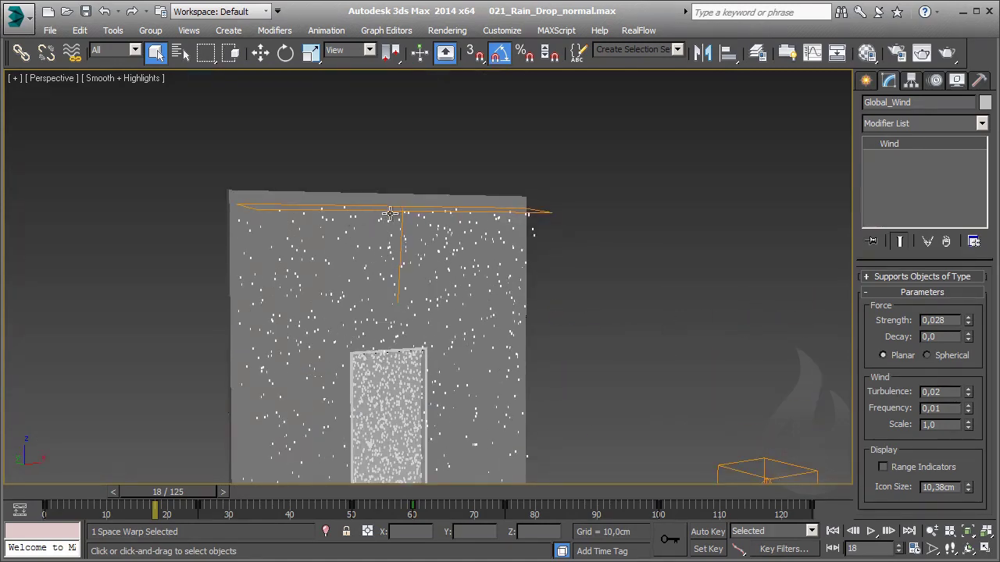
pyautogui.click(394, 213)
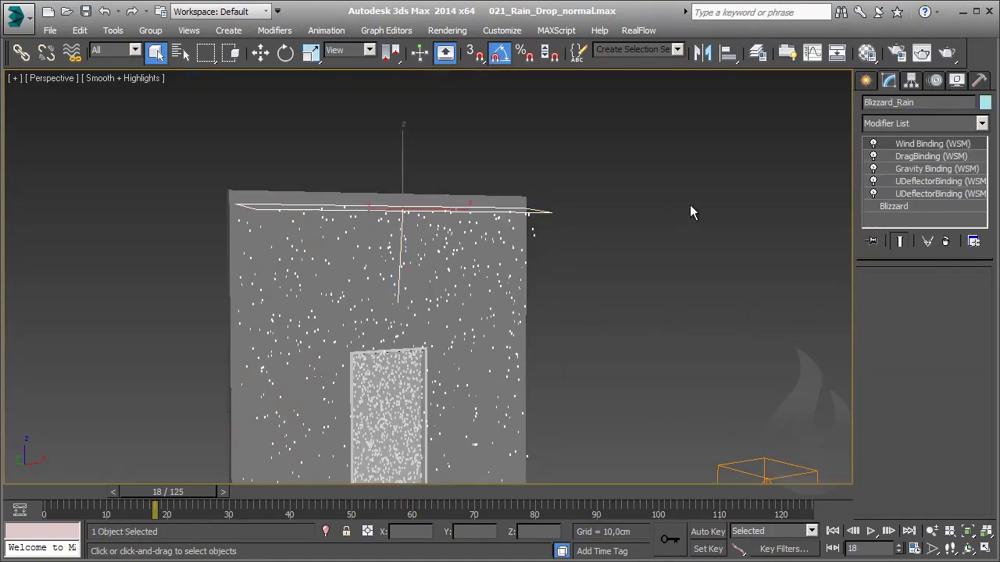
pyautogui.moveTo(433, 235); pyautogui.dragTo(439, 209, button='middle')
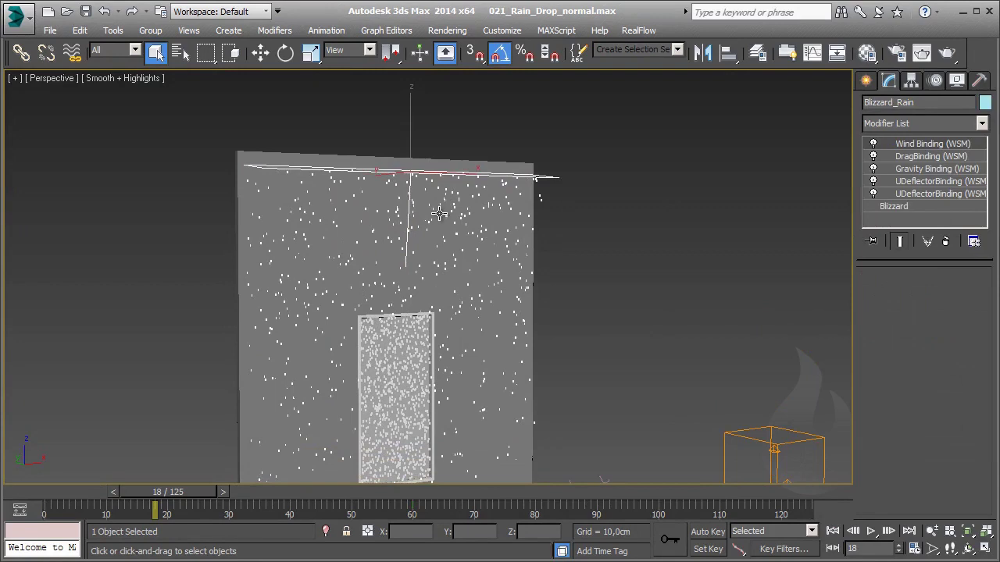
pyautogui.press('c')
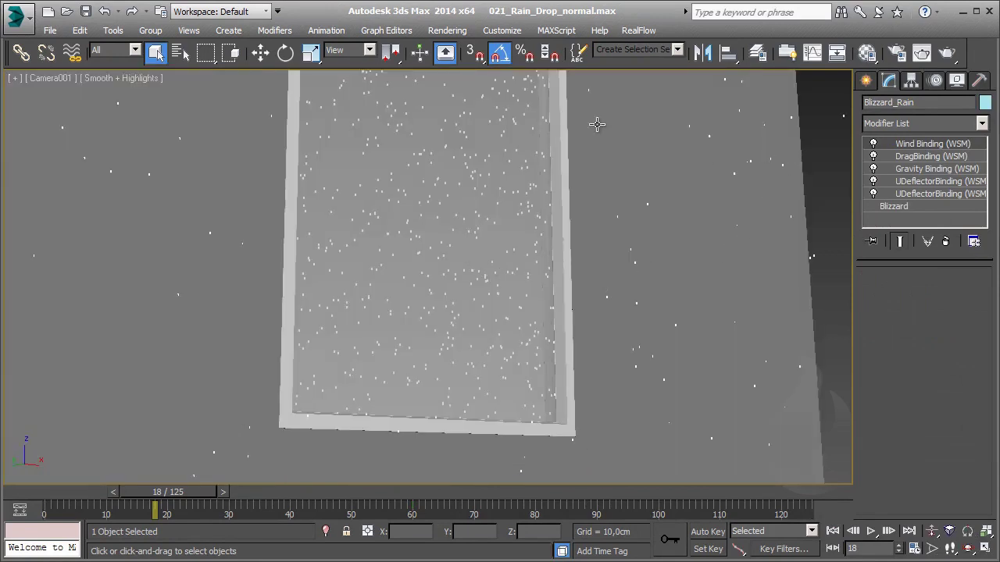
# Advance the rain to frame 33 and bring up the Blizzard's base parameters.
pyautogui.moveTo(172, 497); pyautogui.dragTo(262, 497)
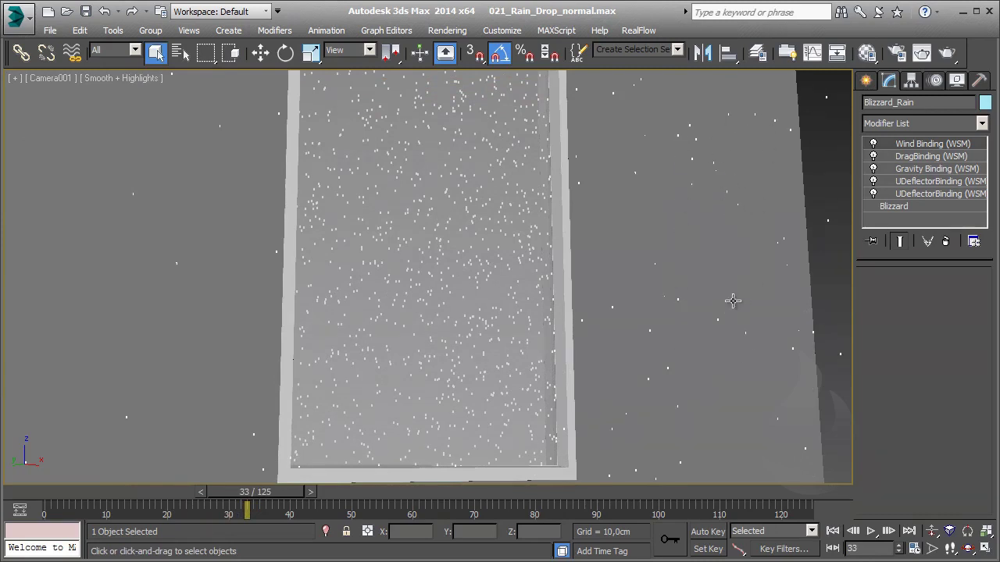
pyautogui.click(927, 207)
pyautogui.moveTo(963, 336); pyautogui.dragTo(962, 288)
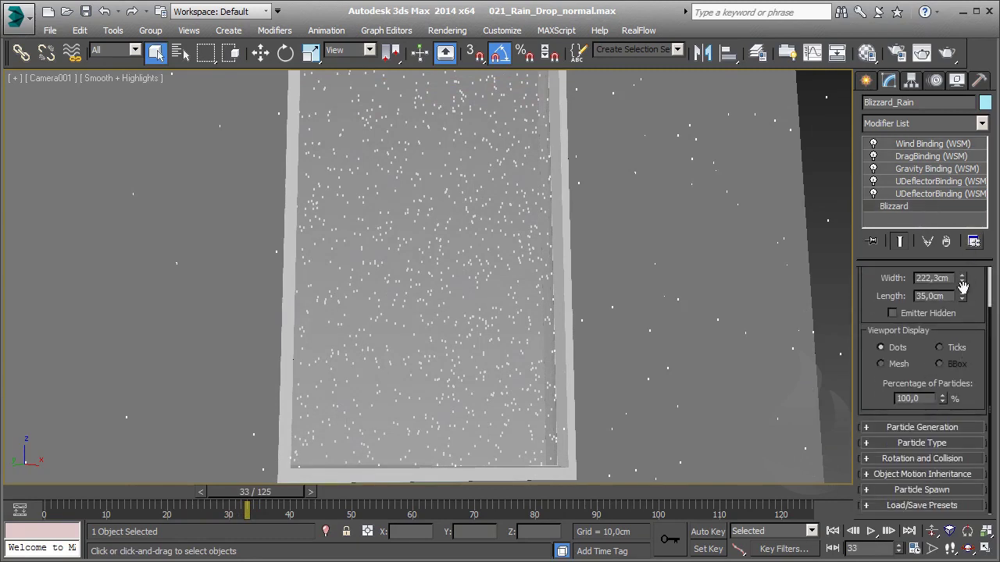
# Review Particle Spawn: 2 particles spawned on collision with 80% direction chaos.
pyautogui.click(948, 490)
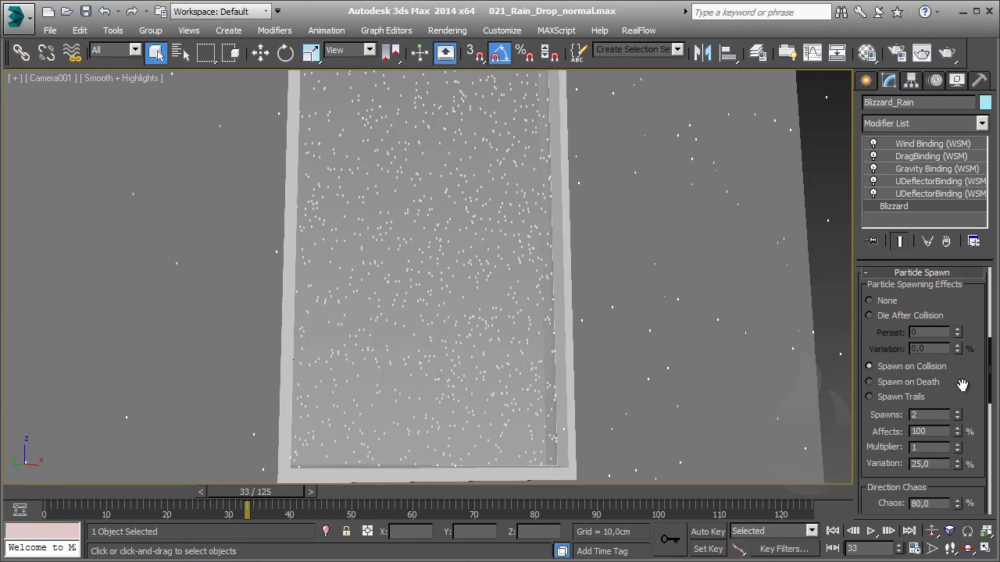
pyautogui.scroll(-4, 963, 312)
pyautogui.scroll(-2, 964, 293)
pyautogui.scroll(-2, 960, 375)
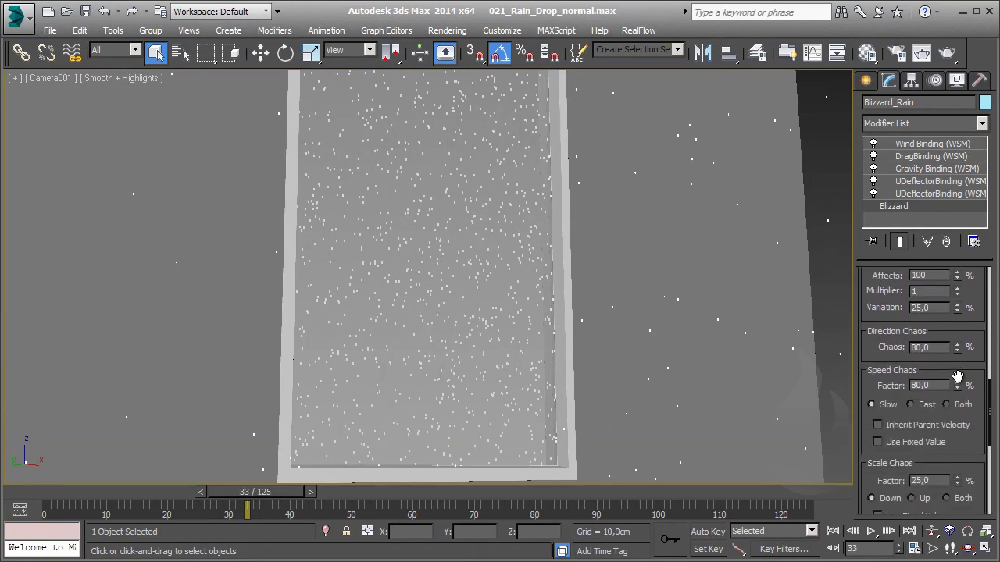
pyautogui.scroll(-2, 960, 380)
pyautogui.scroll(-2, 958, 380)
pyautogui.scroll(2, 958, 397)
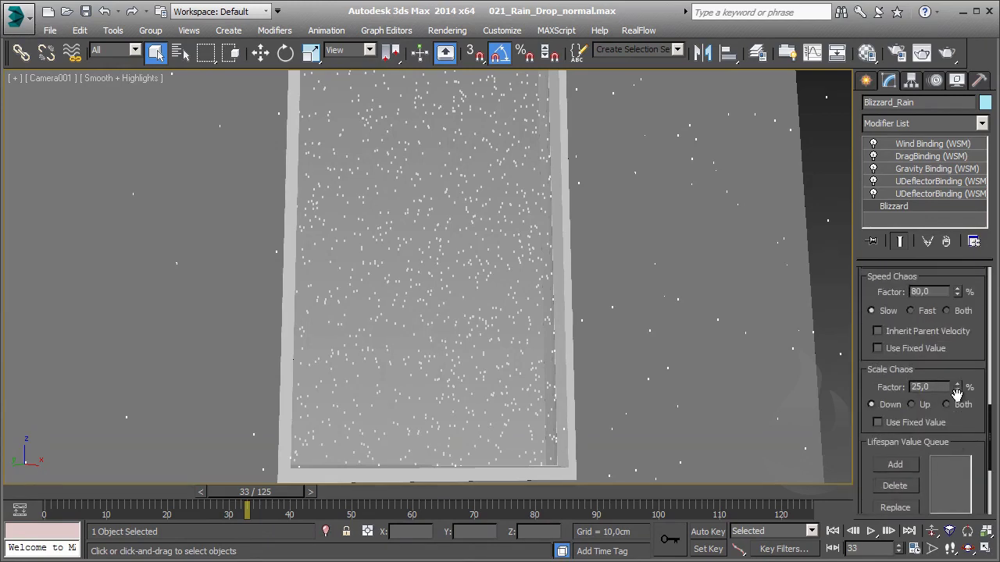
pyautogui.scroll(3, 958, 397)
pyautogui.scroll(3, 959, 398)
pyautogui.scroll(4, 960, 398)
pyautogui.scroll(1, 937, 344)
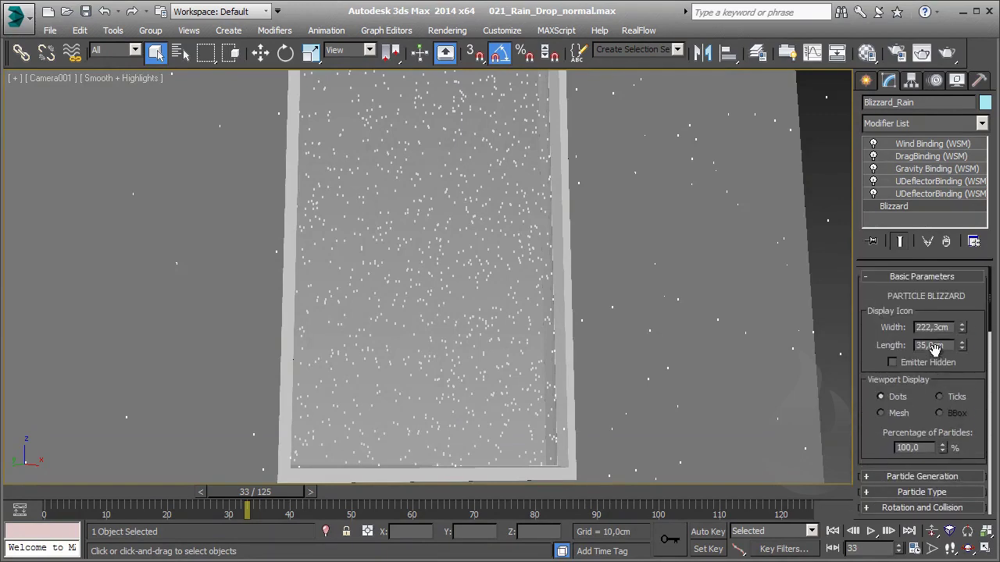
pyautogui.click(922, 277)
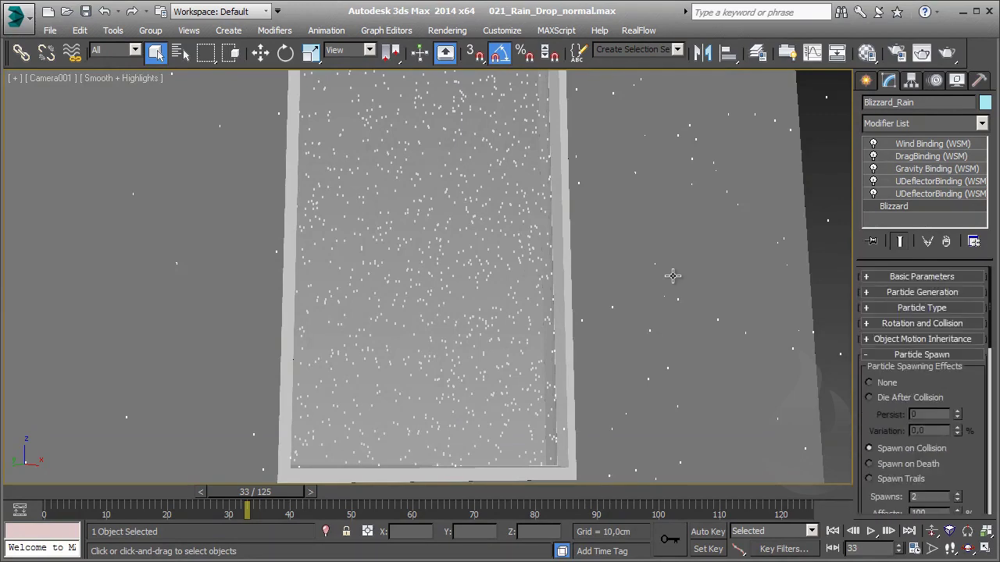
# In the perspective view, hide the falling rain particles and the wall.
pyautogui.press('p')
pyautogui.keyDown('alt'); pyautogui.moveTo(776, 241); pyautogui.dragTo(724, 286, button='middle'); pyautogui.keyUp('alt')
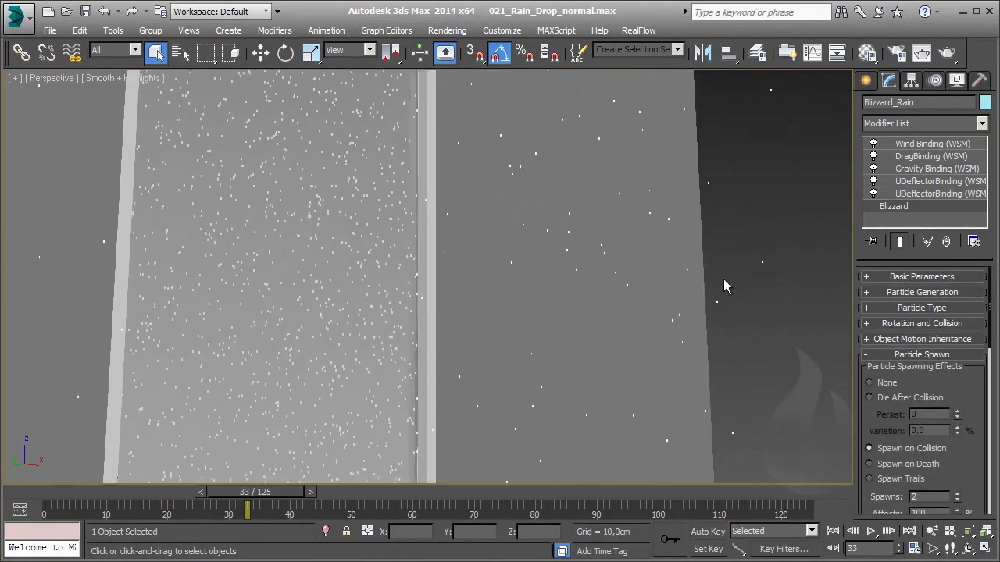
pyautogui.scroll(-5, 724, 286)
pyautogui.rightClick(707, 222)
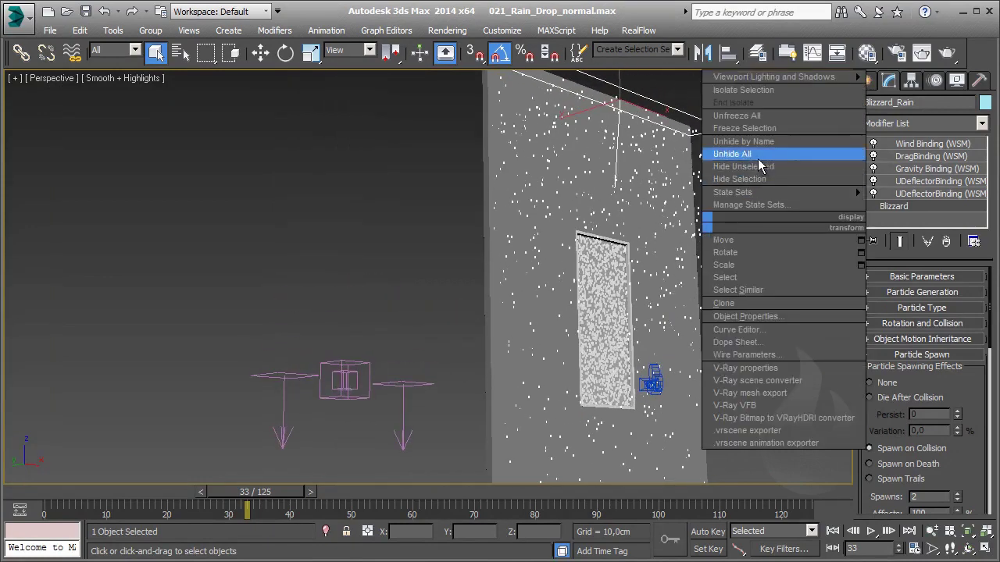
pyautogui.click(750, 179)
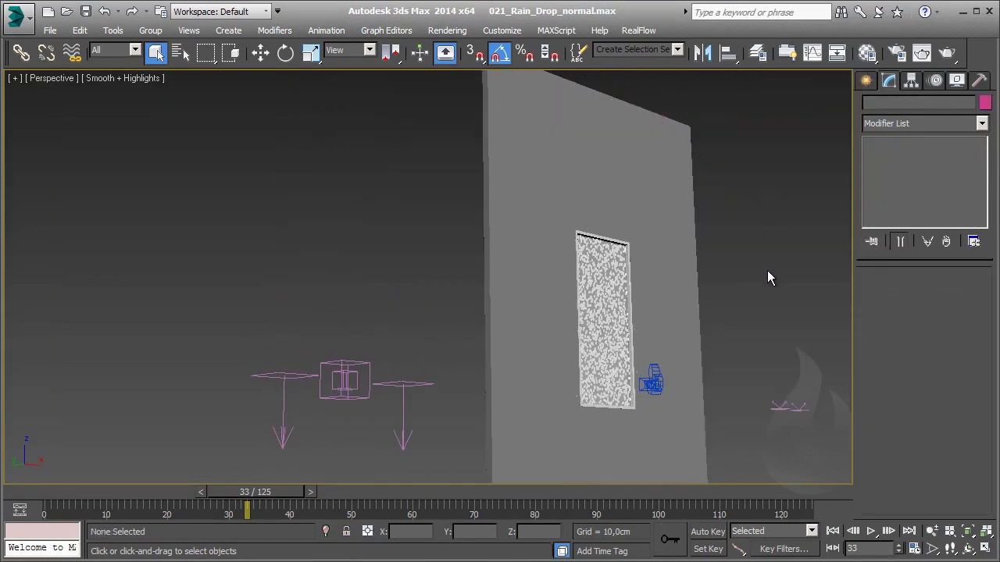
pyautogui.click(638, 226)
pyautogui.rightClick(636, 225)
pyautogui.click(696, 290)
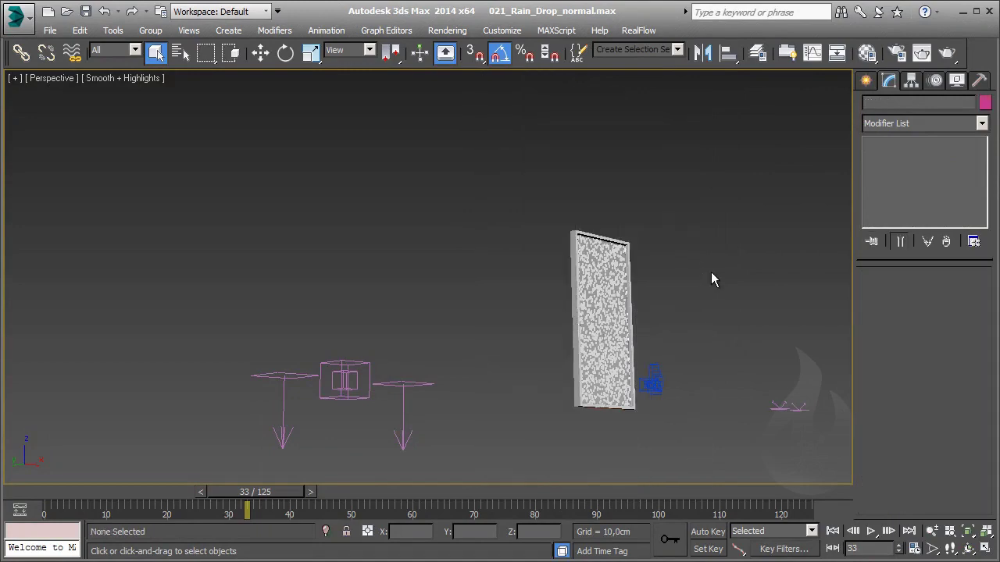
# Frame the droplet-covered glass plane and select Glass_Emitter, viewing it at an angle.
pyautogui.scroll(3, 683, 313)
pyautogui.scroll(4, 589, 307)
pyautogui.scroll(-4, 589, 308)
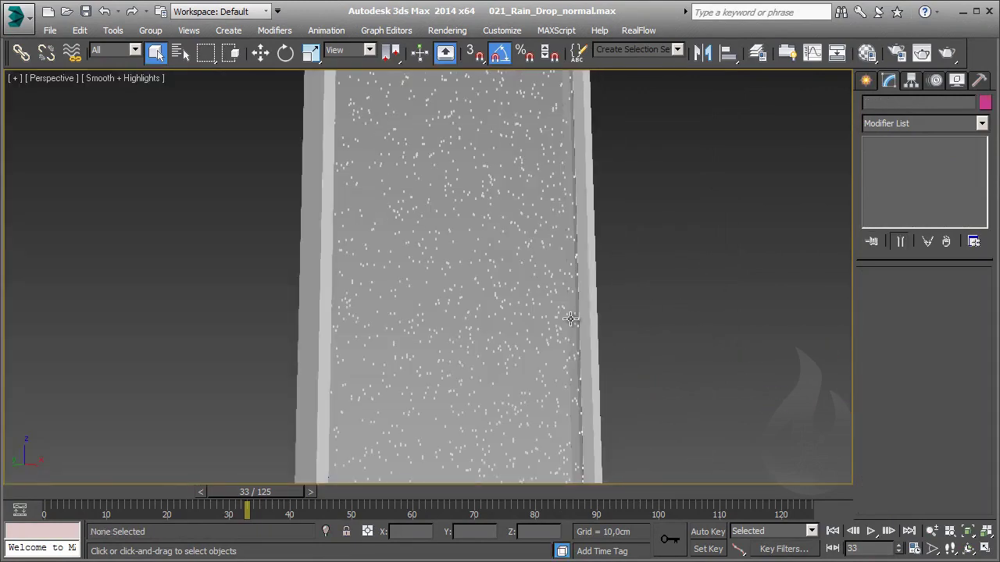
pyautogui.moveTo(568, 361)
pyautogui.mouseDown(button='middle')
pyautogui.moveTo(311, 389)
pyautogui.moveTo(555, 274)
pyautogui.mouseUp(button='middle')
pyautogui.click(663, 317)
pyautogui.scroll(2, 612, 325)
pyautogui.scroll(-2, 612, 324)
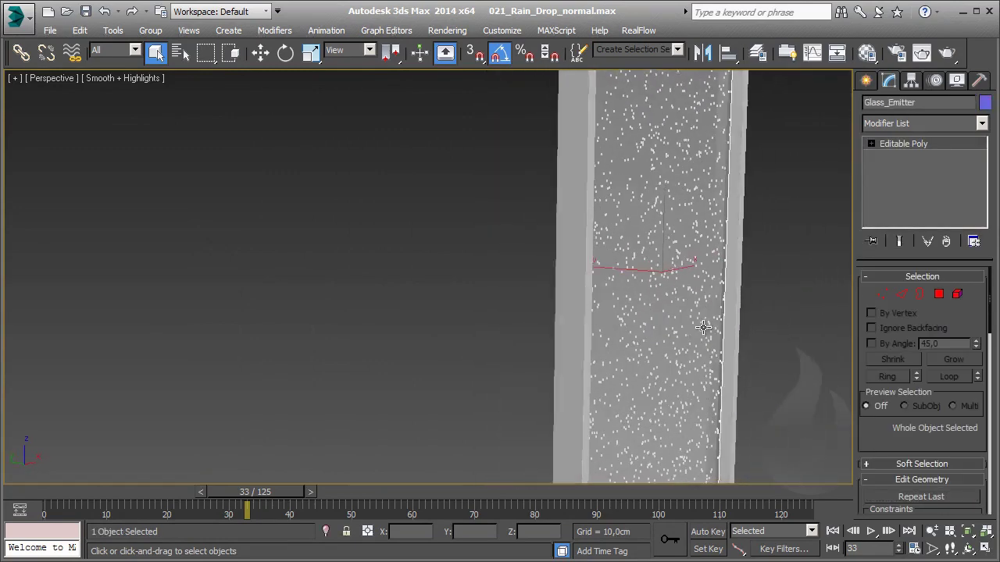
pyautogui.moveTo(611, 324)
pyautogui.keyDown('alt'); pyautogui.mouseDown(button='middle')
pyautogui.moveTo(607, 309)
pyautogui.moveTo(630, 299)
pyautogui.mouseUp(button='middle'); pyautogui.keyUp('alt')
pyautogui.scroll(-3, 522, 301)
pyautogui.scroll(-2, 607, 297)
pyautogui.scroll(3, 636, 312)
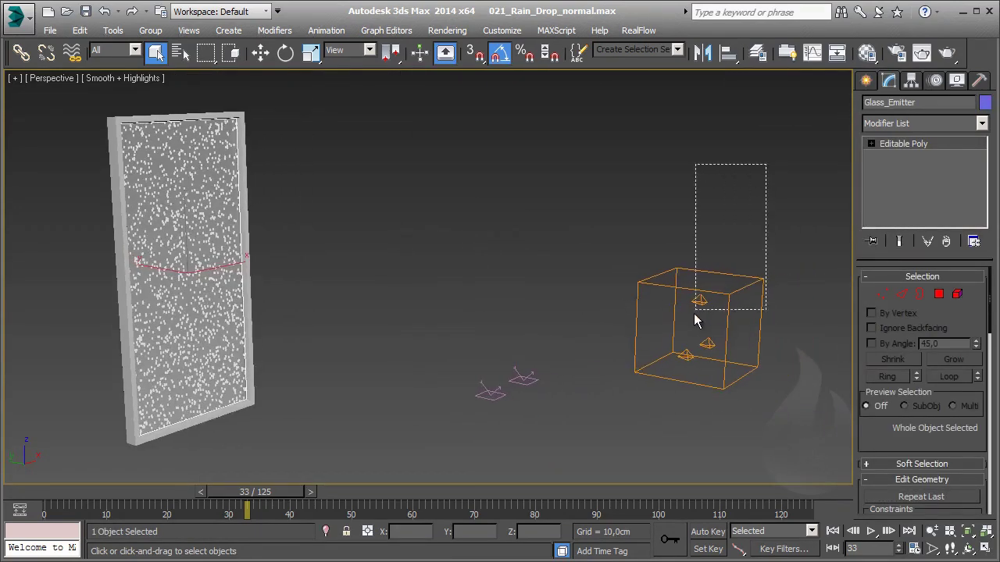
# Inspect the Global_Drag and Glass_Gravity forces, then reselect PArray_Drop_Rain.
pyautogui.click(758, 329)
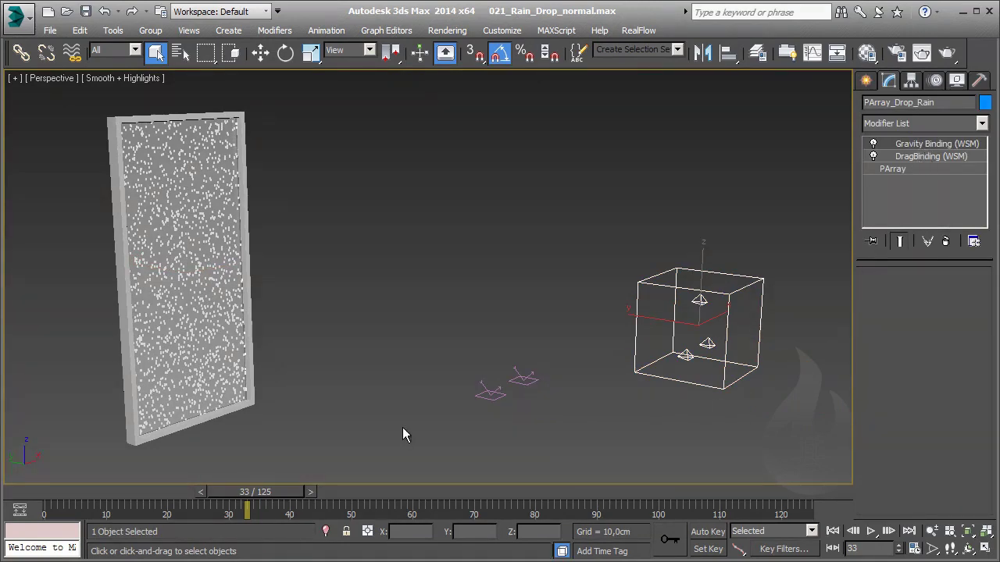
pyautogui.scroll(2, 446, 370)
pyautogui.scroll(-5, 455, 373)
pyautogui.moveTo(376, 434); pyautogui.dragTo(450, 344, button='middle')
pyautogui.click(121, 411)
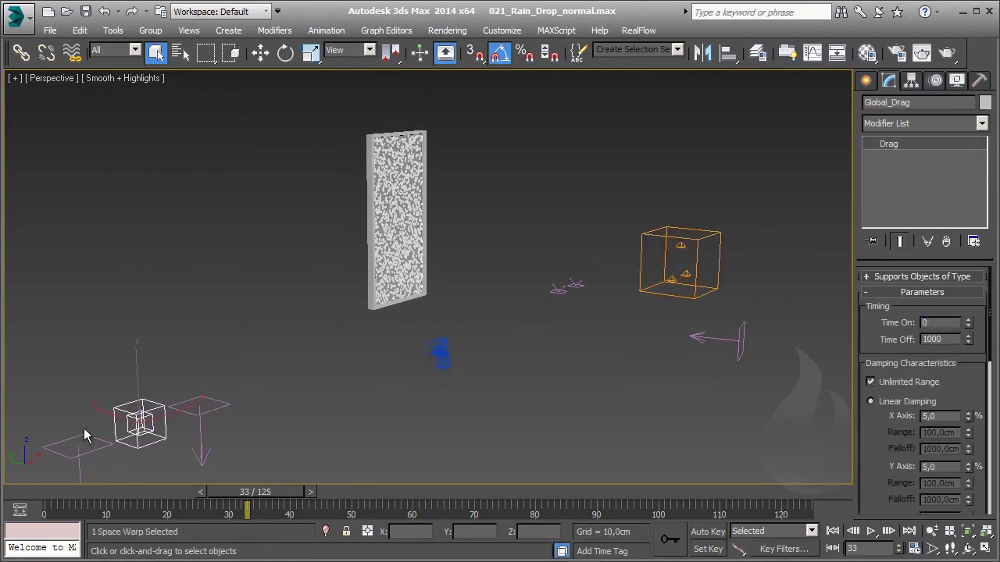
pyautogui.click(198, 412)
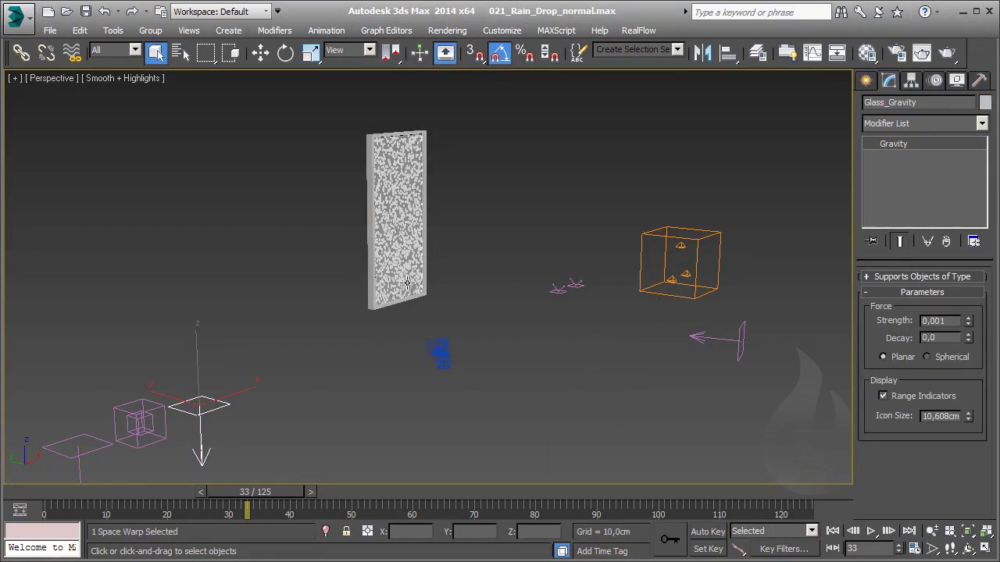
pyautogui.moveTo(414, 340); pyautogui.dragTo(414, 355, button='middle')
pyautogui.click(711, 289)
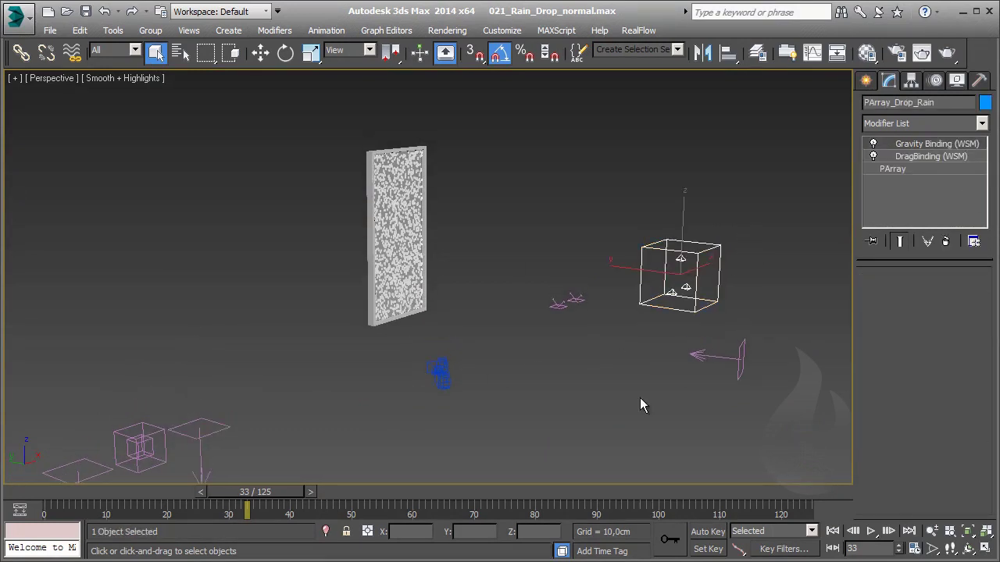
# Through Camera001, rewind to frame 0, play the droplets and stop at frame 63.
pyautogui.press('c')
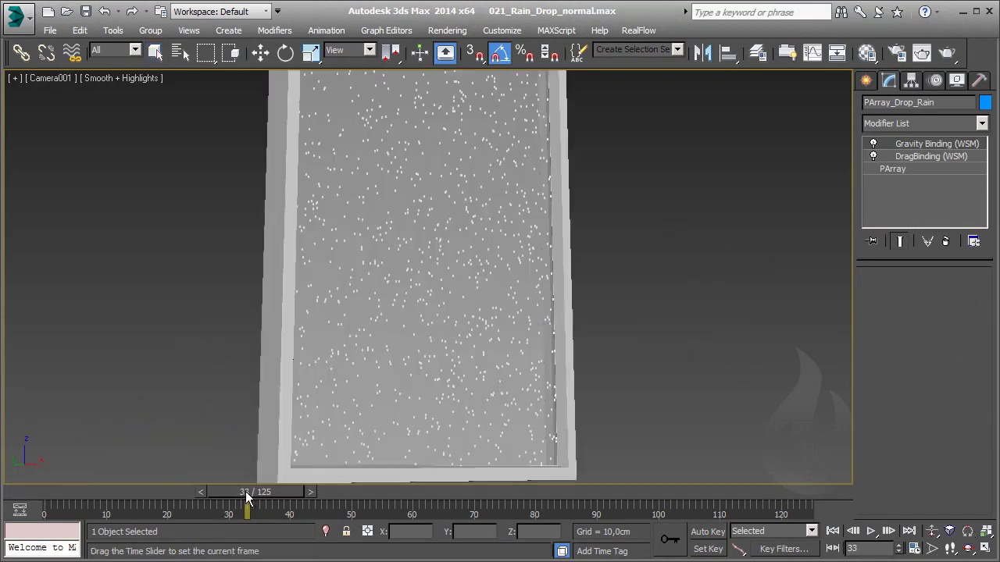
pyautogui.moveTo(245, 491); pyautogui.dragTo(38, 492)
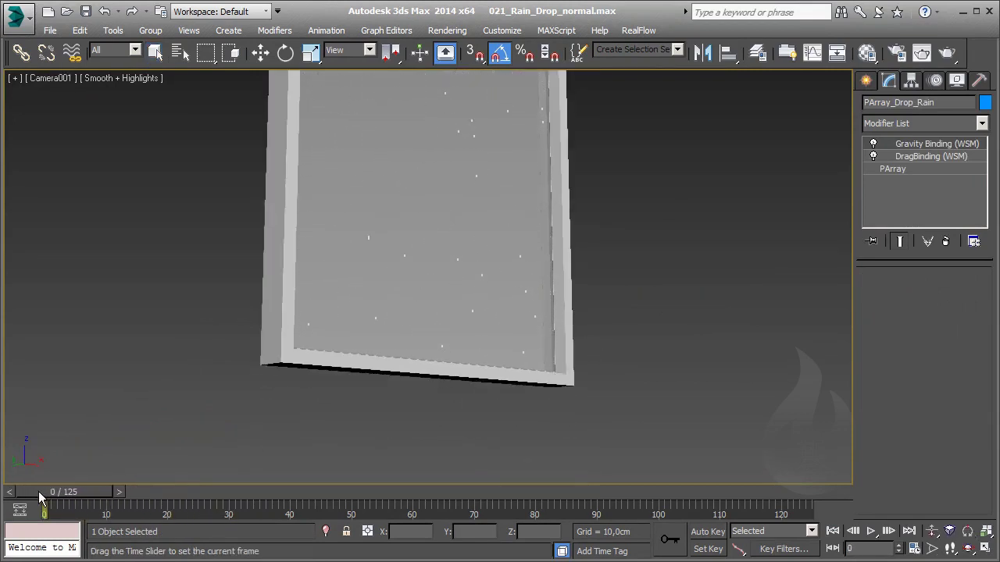
pyautogui.click(870, 531)
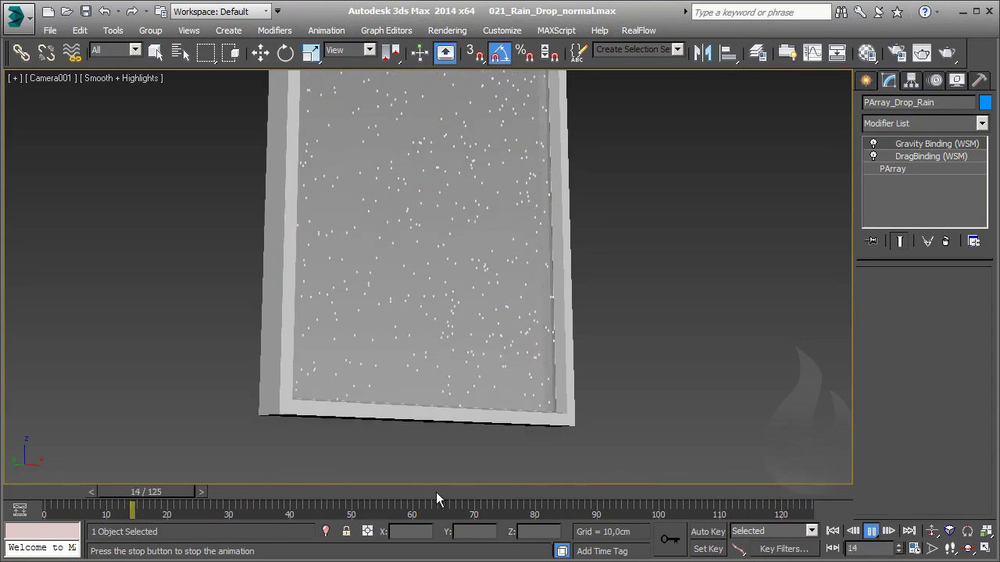
pyautogui.press('/')
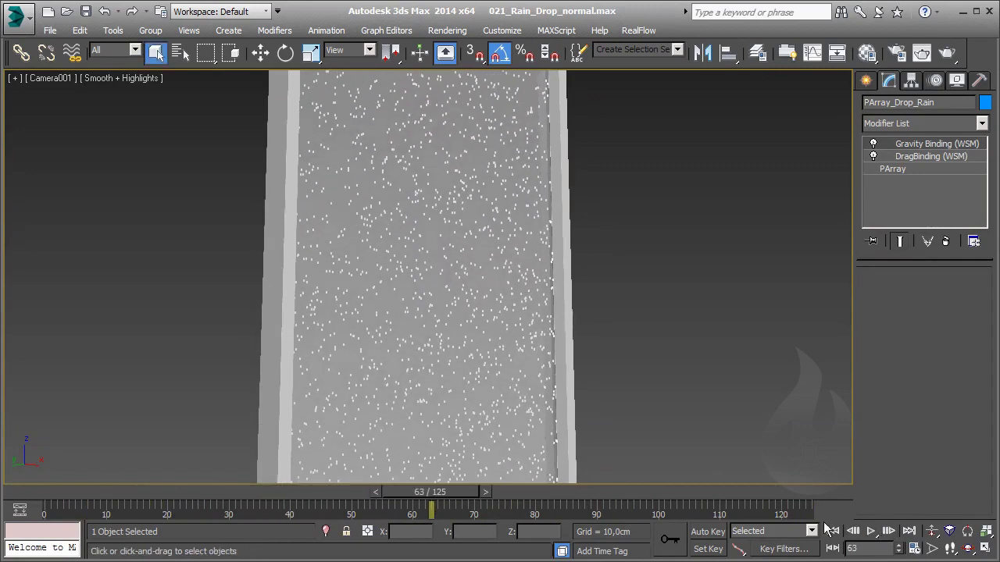
pyautogui.click(523, 300)
# In perspective, select PArray_Drop_Rain, zoom extents, and widen the command panel to two columns.
pyautogui.click(622, 302)
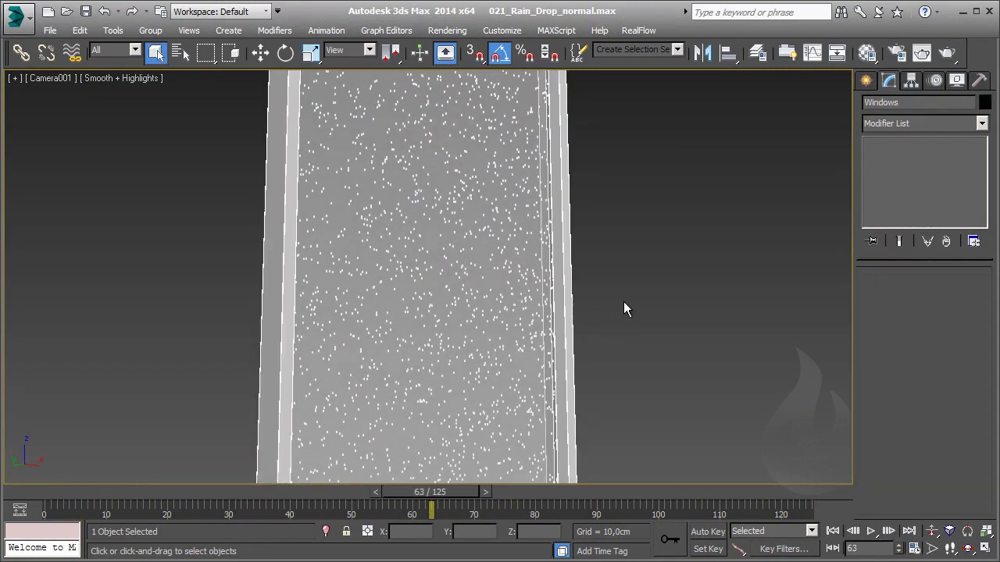
pyautogui.press('p')
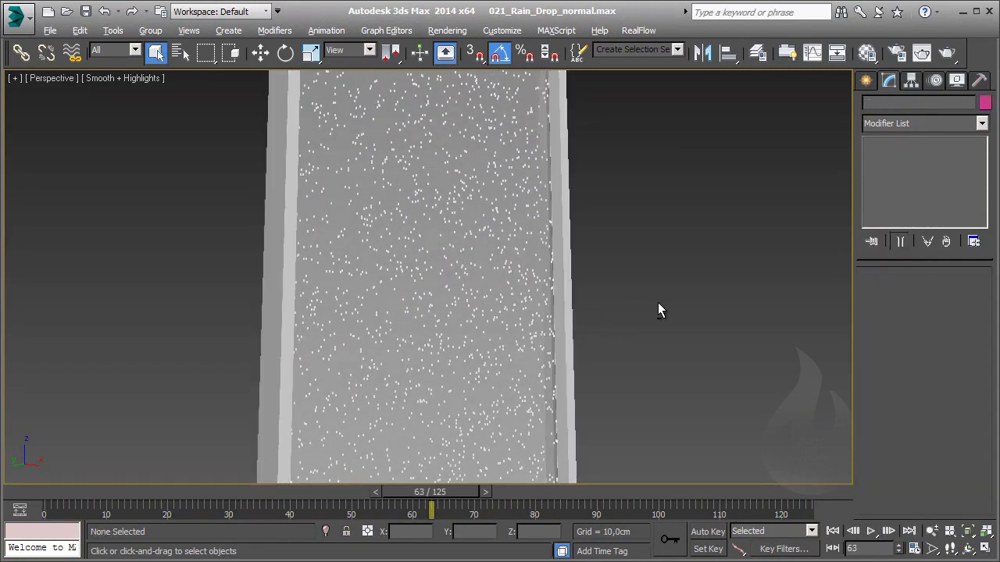
pyautogui.scroll(-5, 536, 307)
pyautogui.scroll(-5, 505, 281)
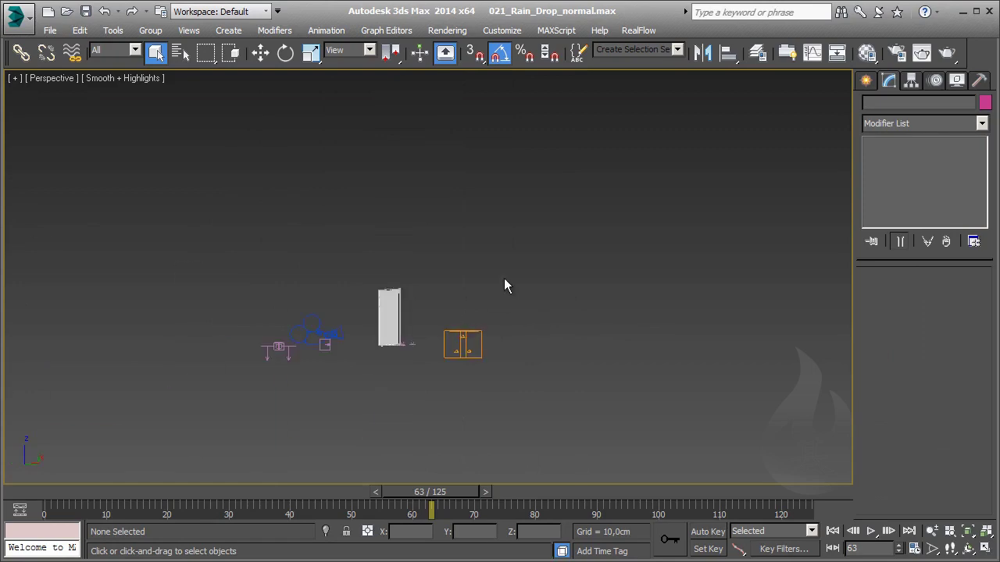
pyautogui.click(462, 346)
pyautogui.scroll(5, 463, 378)
pyautogui.press('z')
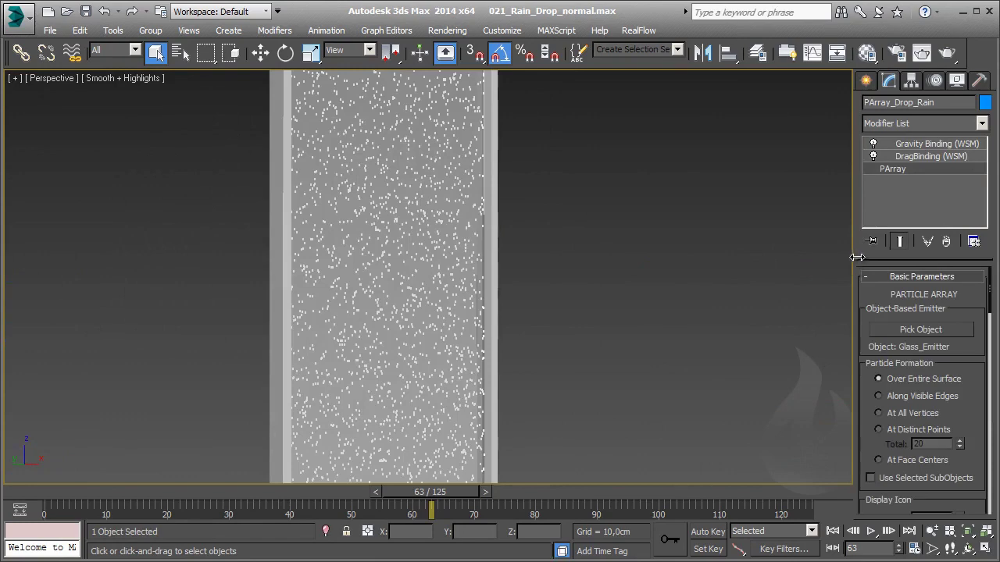
pyautogui.moveTo(857, 257); pyautogui.dragTo(712, 259)
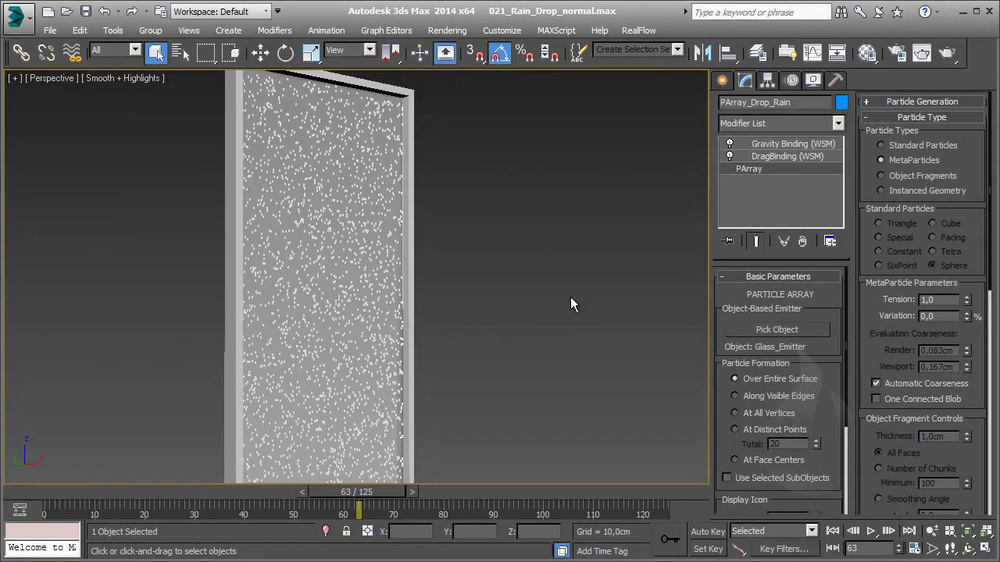
# Isolate Glass_Emitter and PArray_Drop_Rain so only they remain visible.
pyautogui.keyDown('ctrl'); pyautogui.click(352, 266); pyautogui.keyUp('ctrl')
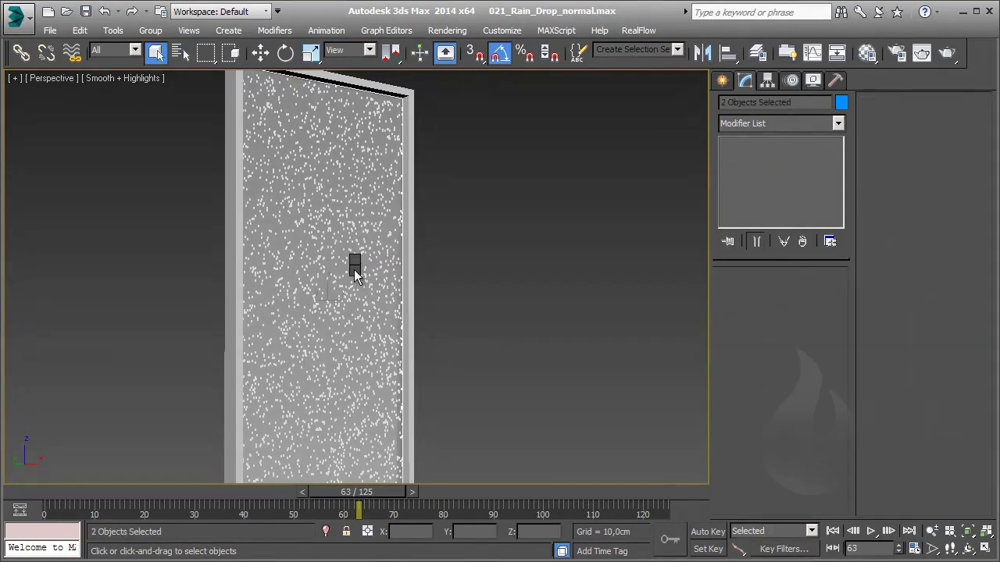
pyautogui.rightClick(351, 265)
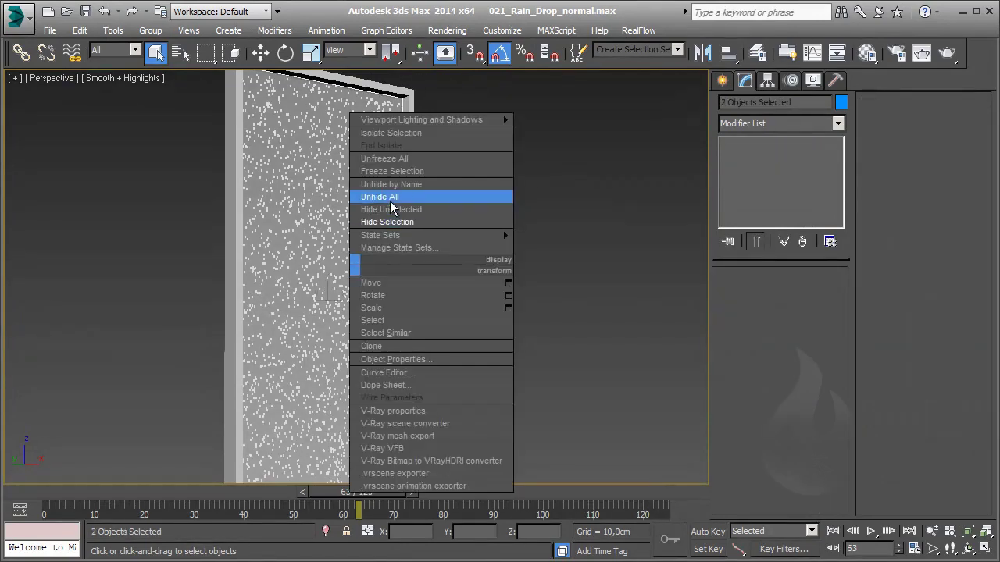
pyautogui.click(393, 133)
# Reselect the glass emitter plane and orbit to view it at an angle.
pyautogui.click(172, 241)
pyautogui.scroll(4, 180, 250)
pyautogui.scroll(5, 242, 265)
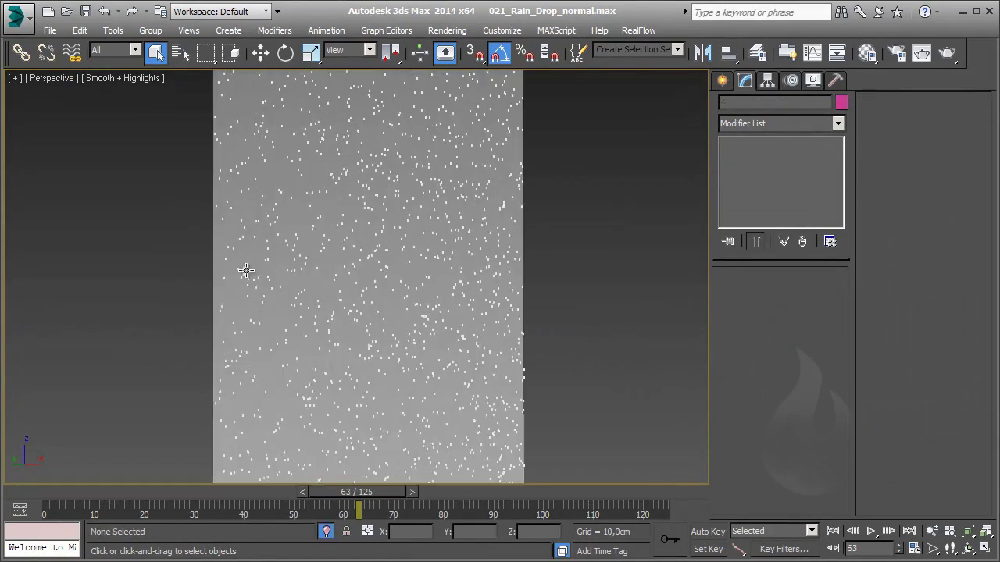
pyautogui.click(262, 266)
pyautogui.moveTo(296, 263)
pyautogui.keyDown('alt'); pyautogui.mouseDown(button='middle')
pyautogui.moveTo(343, 298)
pyautogui.moveTo(304, 296)
pyautogui.mouseUp(button='middle'); pyautogui.keyUp('alt')
# Expand PArray_Drop_Rain's Particle Generation rollout and confirm Use Rate 50.
pyautogui.click(682, 356)
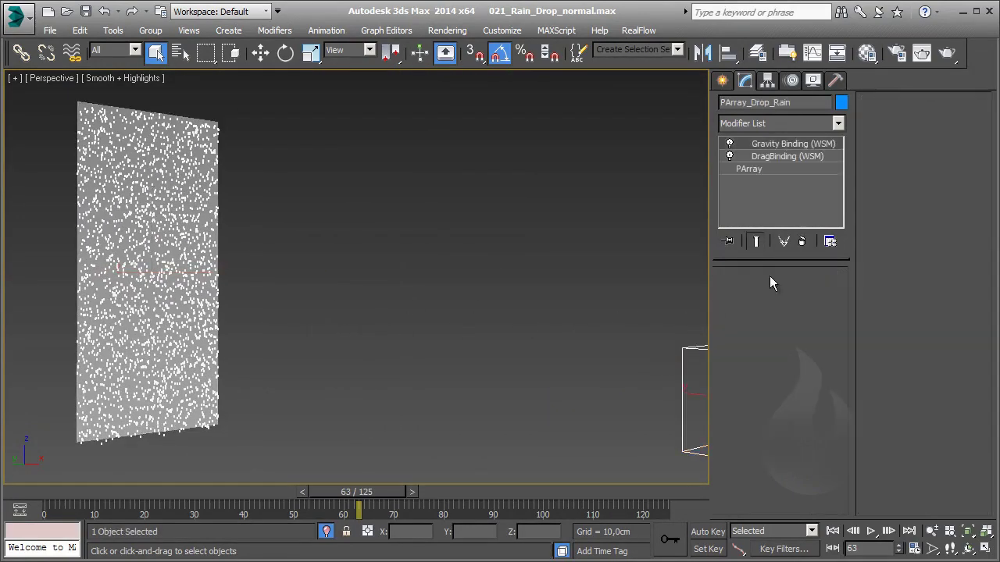
pyautogui.scroll(-1, 812, 391)
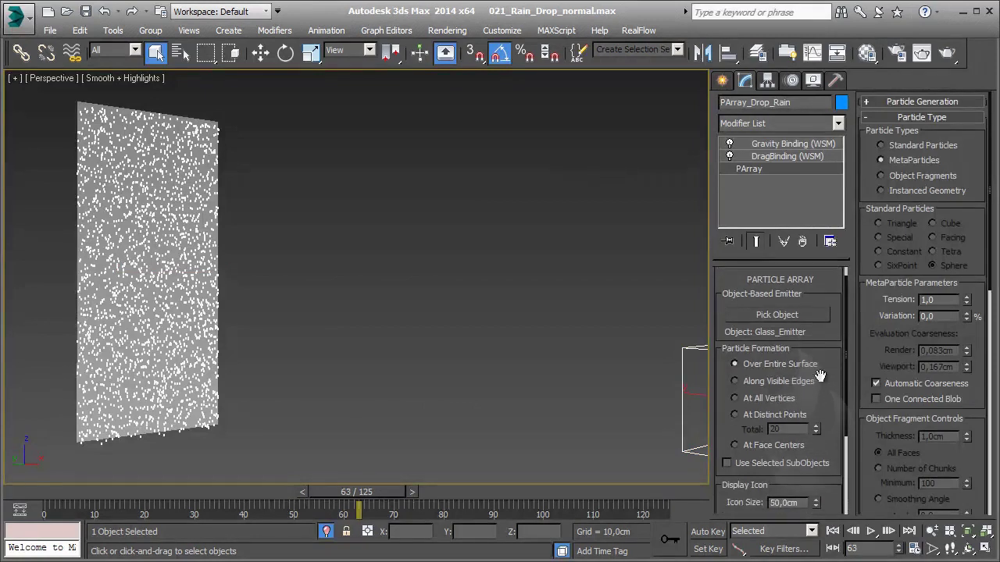
pyautogui.moveTo(833, 420); pyautogui.dragTo(835, 292)
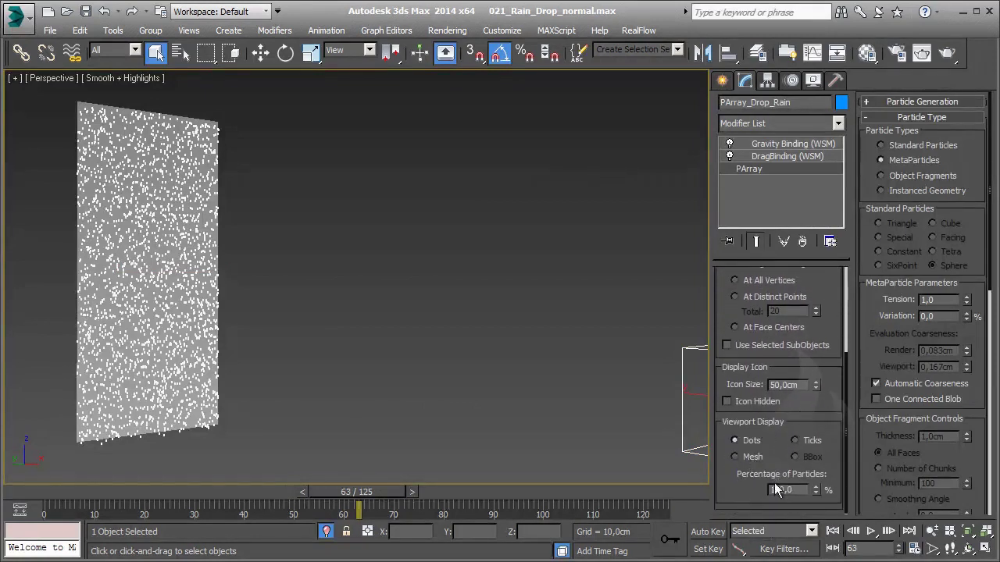
pyautogui.click(937, 102)
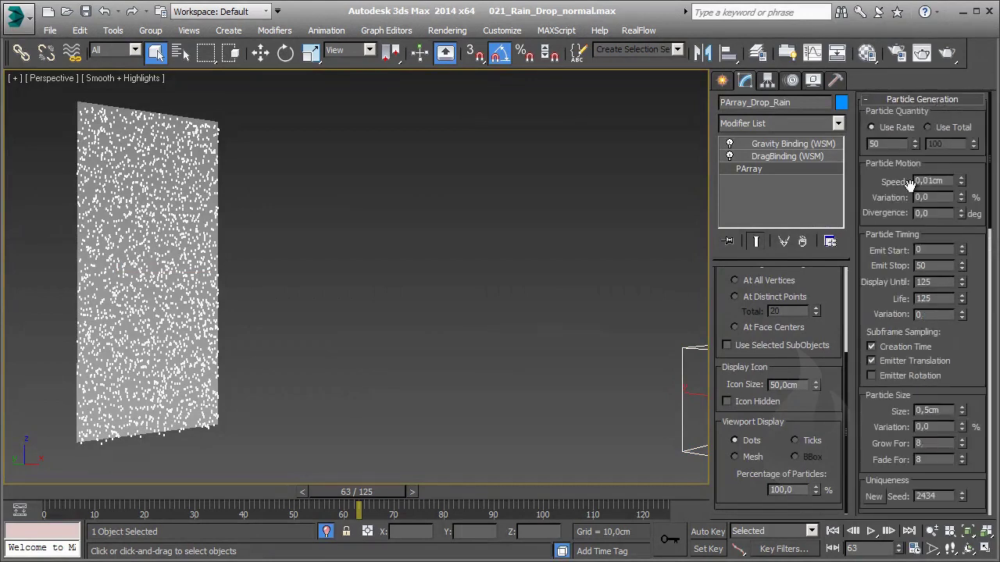
pyautogui.press('Return')
# Scrub through frames 60 and 95, then jump to the last frame, 125.
pyautogui.moveTo(360, 506); pyautogui.dragTo(628, 503)
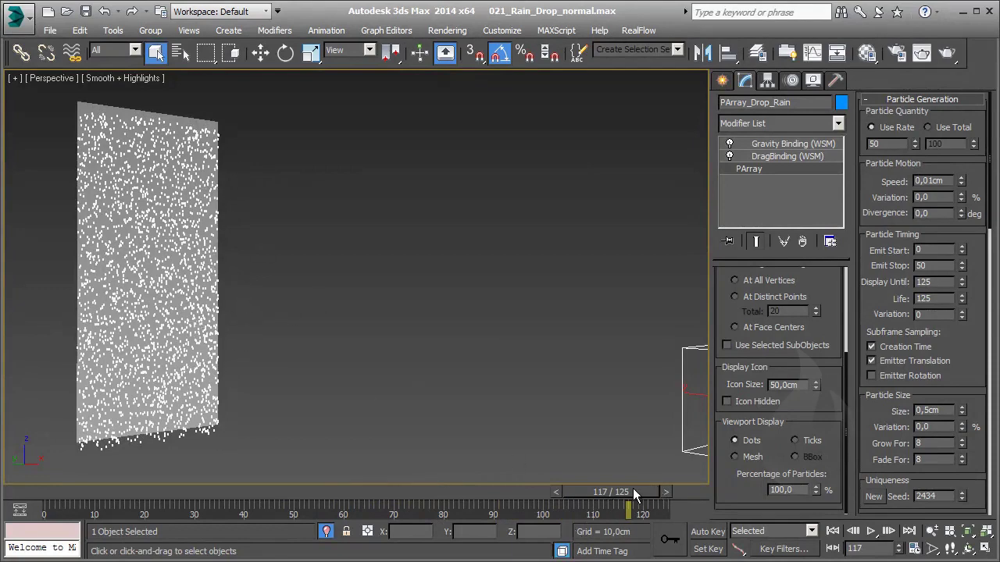
pyautogui.moveTo(634, 493)
pyautogui.mouseDown()
pyautogui.moveTo(540, 495)
pyautogui.moveTo(703, 492)
pyautogui.mouseUp()
pyautogui.press('q')
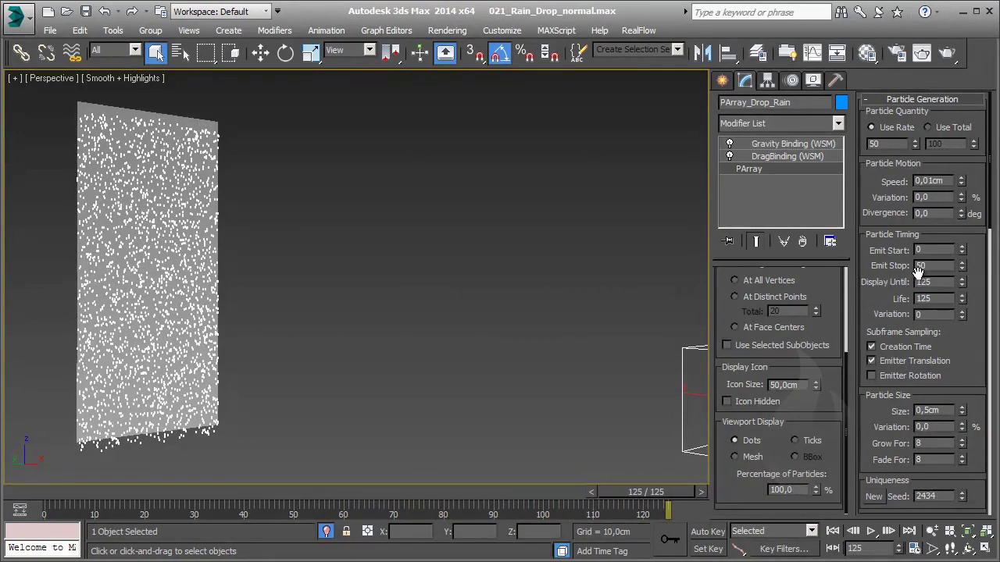
# Set the PArray Particle Size Variation to 25% around the 0,5cm base size.
pyautogui.scroll(-3, 966, 344)
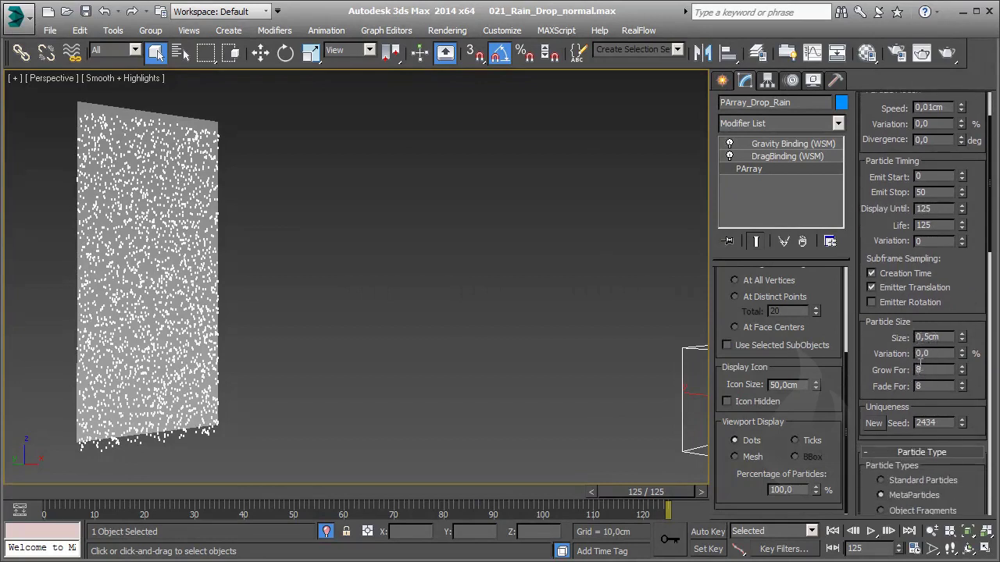
pyautogui.scroll(-1, 893, 357)
pyautogui.write('25')
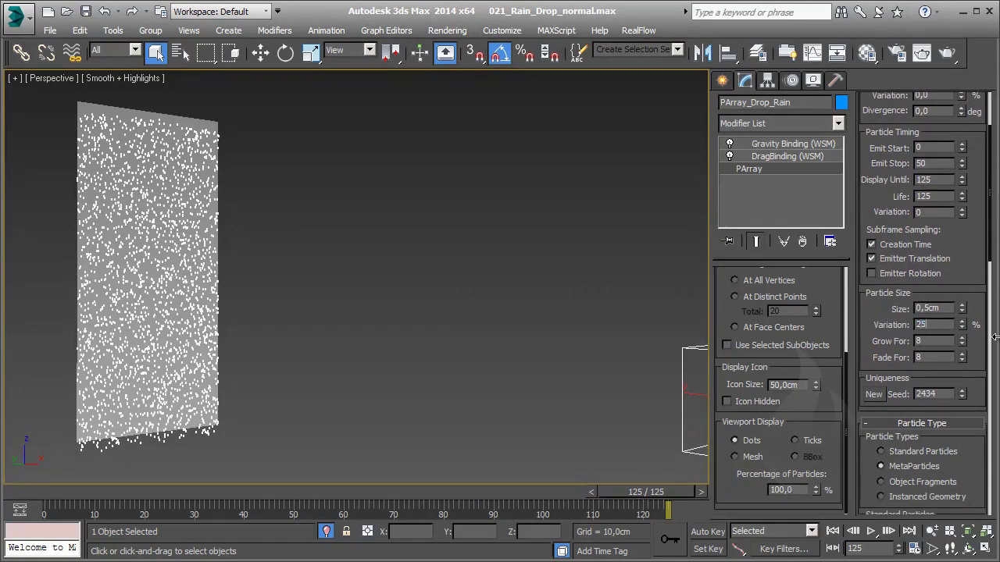
pyautogui.press('Return')
pyautogui.scroll(-3, 876, 346)
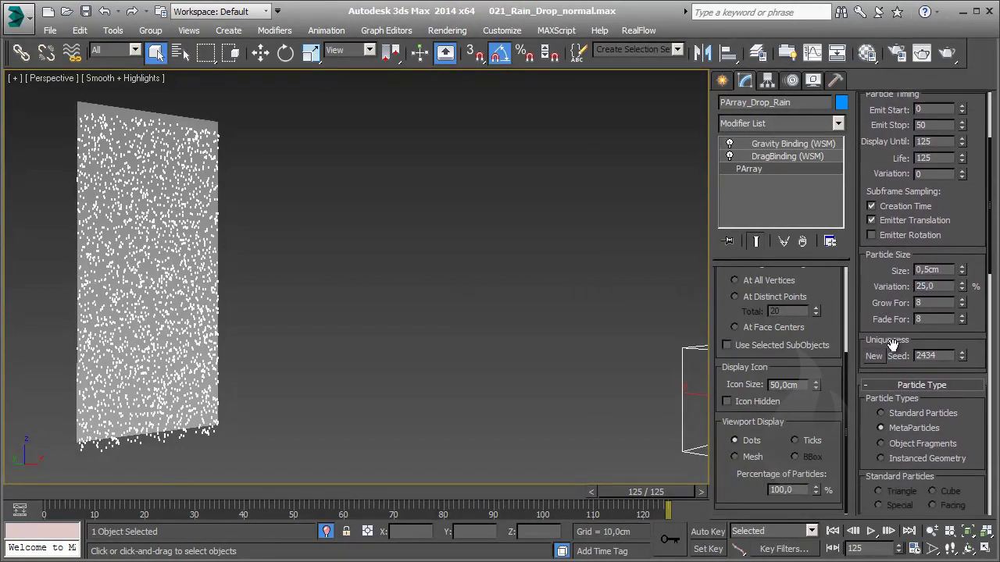
pyautogui.scroll(-4, 890, 369)
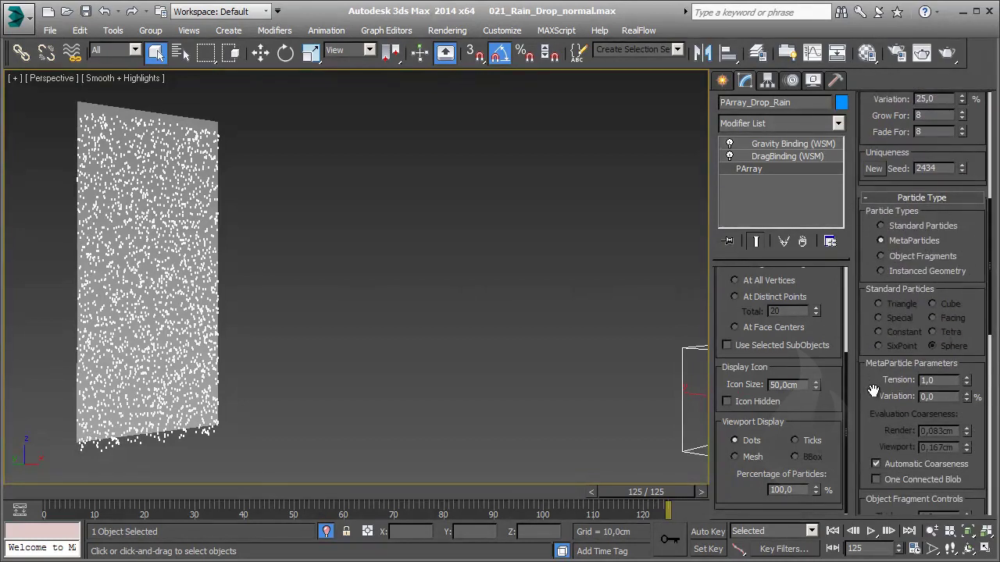
pyautogui.scroll(-1, 922, 380)
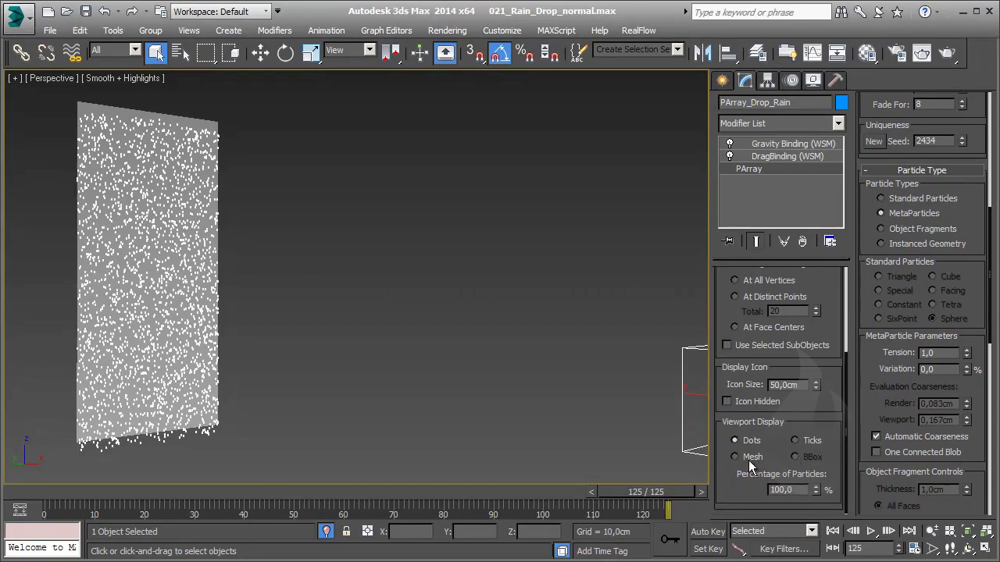
# Lower the PArray_Drop_Rain MetaParticle Tension from 1,0 to 0,5.
pyautogui.scroll(2, 319, 259)
pyautogui.scroll(3, 349, 274)
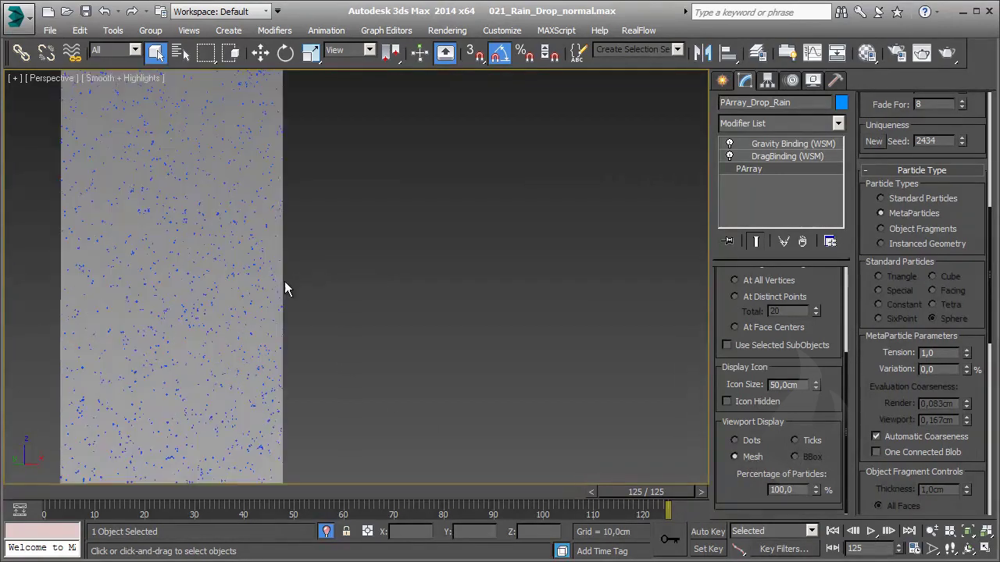
pyautogui.scroll(3, 286, 286)
pyautogui.scroll(2, 396, 290)
pyautogui.scroll(2, 429, 279)
pyautogui.scroll(-2, 429, 278)
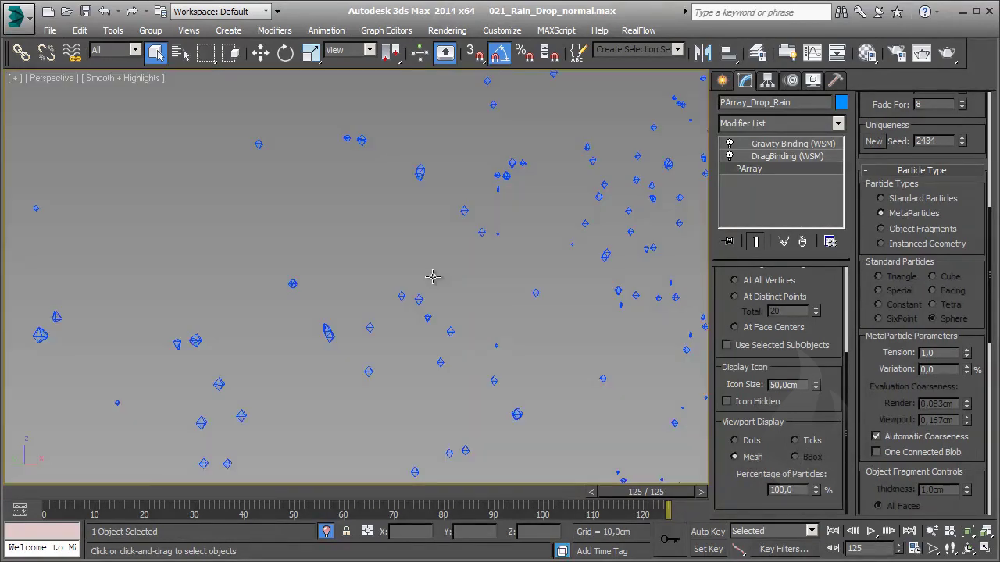
pyautogui.scroll(-1, 453, 318)
pyautogui.scroll(1, 453, 318)
pyautogui.scroll(1, 424, 259)
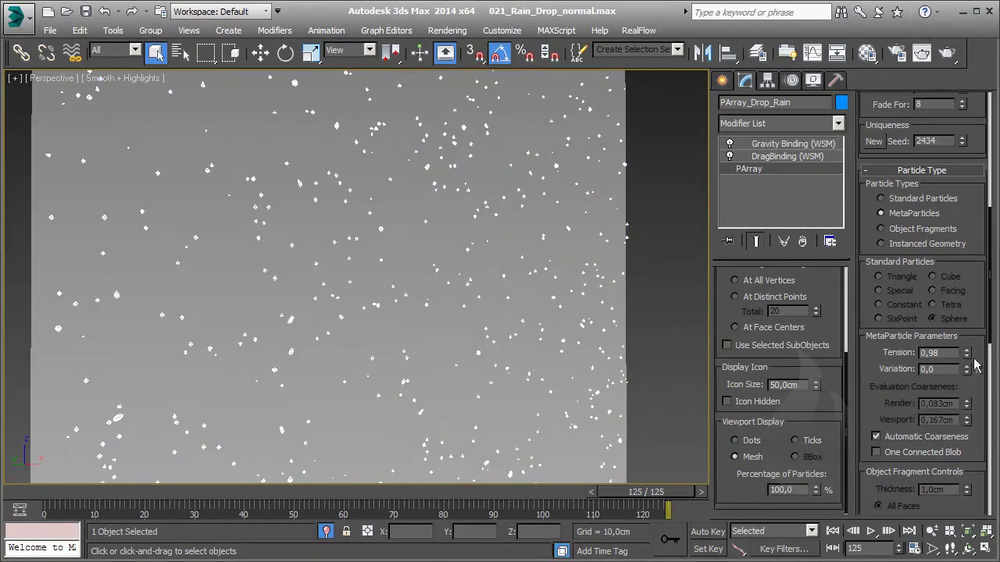
pyautogui.click(929, 352)
pyautogui.write('0,5')
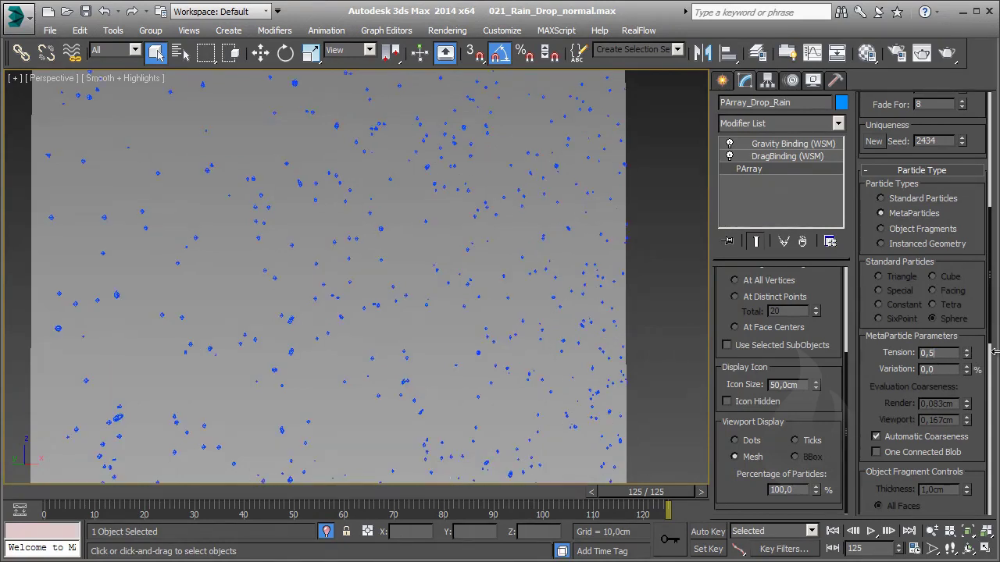
pyautogui.press('Return')
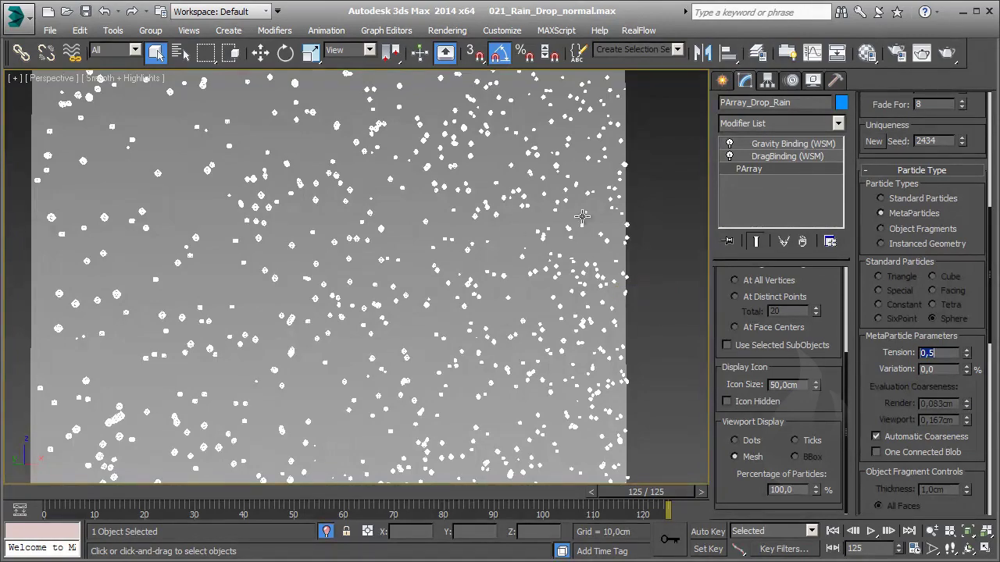
pyautogui.moveTo(634, 367)
pyautogui.mouseDown(button='middle')
pyautogui.moveTo(632, 271)
pyautogui.moveTo(661, 155)
pyautogui.moveTo(543, 404)
pyautogui.moveTo(301, 387)
pyautogui.mouseUp(button='middle')
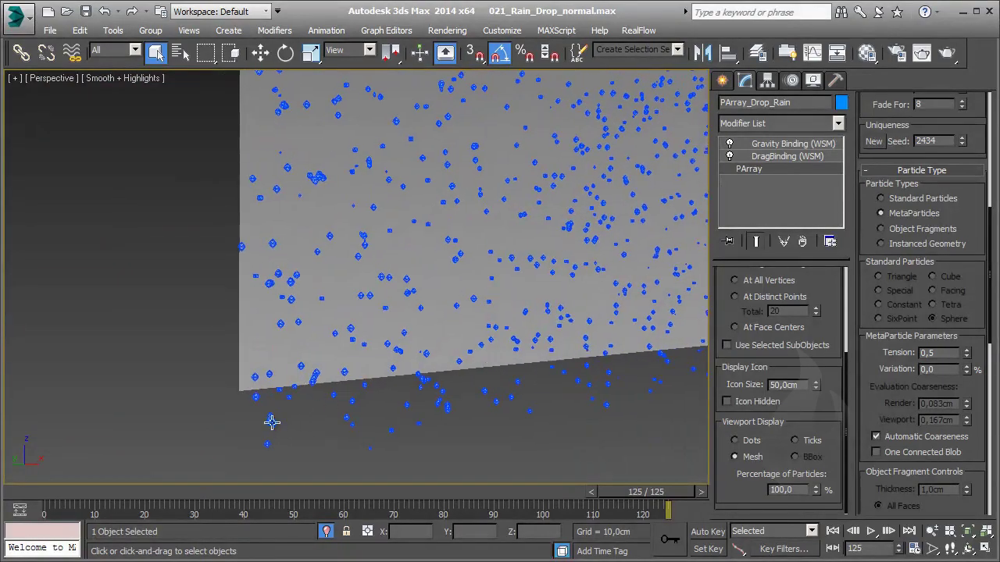
pyautogui.moveTo(271, 422)
pyautogui.keyDown('alt'); pyautogui.mouseDown(button='middle')
pyautogui.moveTo(523, 263)
pyautogui.moveTo(487, 357)
pyautogui.moveTo(511, 435)
pyautogui.moveTo(495, 478)
pyautogui.mouseUp(button='middle'); pyautogui.keyUp('alt')
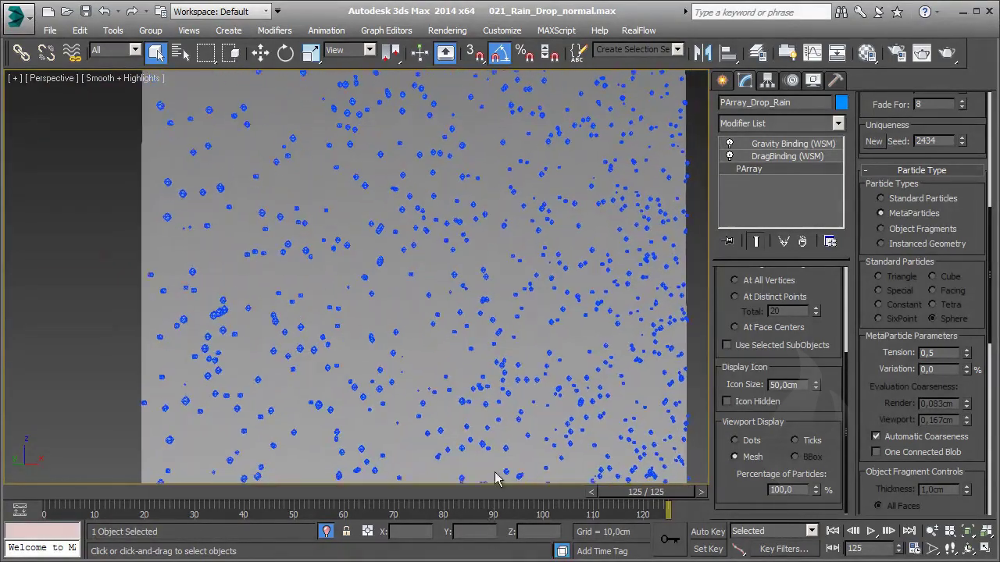
pyautogui.moveTo(623, 279)
pyautogui.keyDown('alt'); pyautogui.mouseDown(button='middle')
pyautogui.moveTo(547, 273)
pyautogui.moveTo(556, 282)
pyautogui.mouseUp(button='middle'); pyautogui.keyUp('alt')
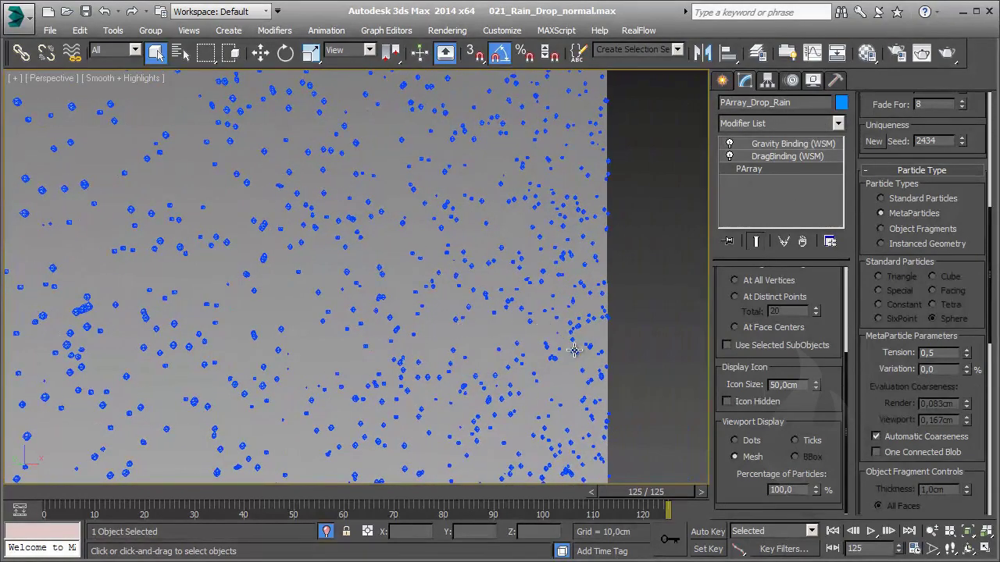
pyautogui.moveTo(575, 351)
pyautogui.keyDown('alt'); pyautogui.mouseDown(button='middle')
pyautogui.moveTo(632, 300)
pyautogui.moveTo(602, 359)
pyautogui.mouseUp(button='middle'); pyautogui.keyUp('alt')
pyautogui.scroll(3, 594, 368)
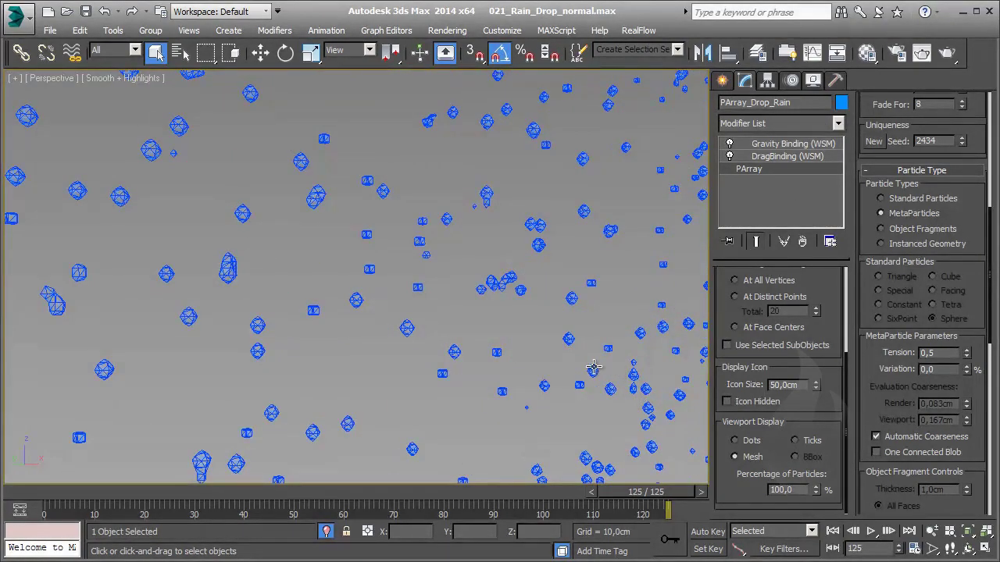
pyautogui.scroll(-5, 579, 362)
pyautogui.scroll(2, 582, 356)
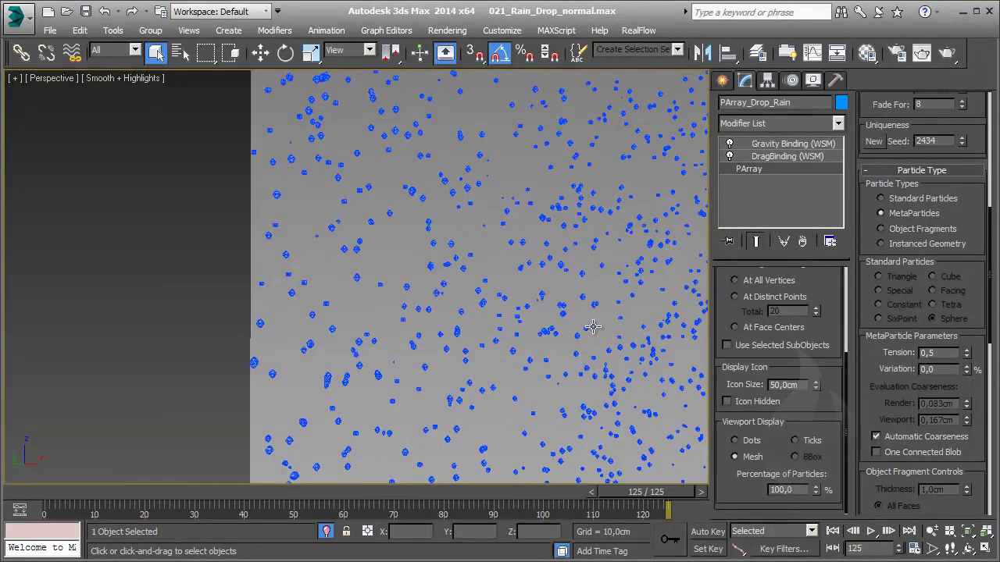
pyautogui.scroll(-2, 593, 327)
pyautogui.keyDown('alt'); pyautogui.moveTo(533, 283); pyautogui.dragTo(609, 391, button='middle'); pyautogui.keyUp('alt')
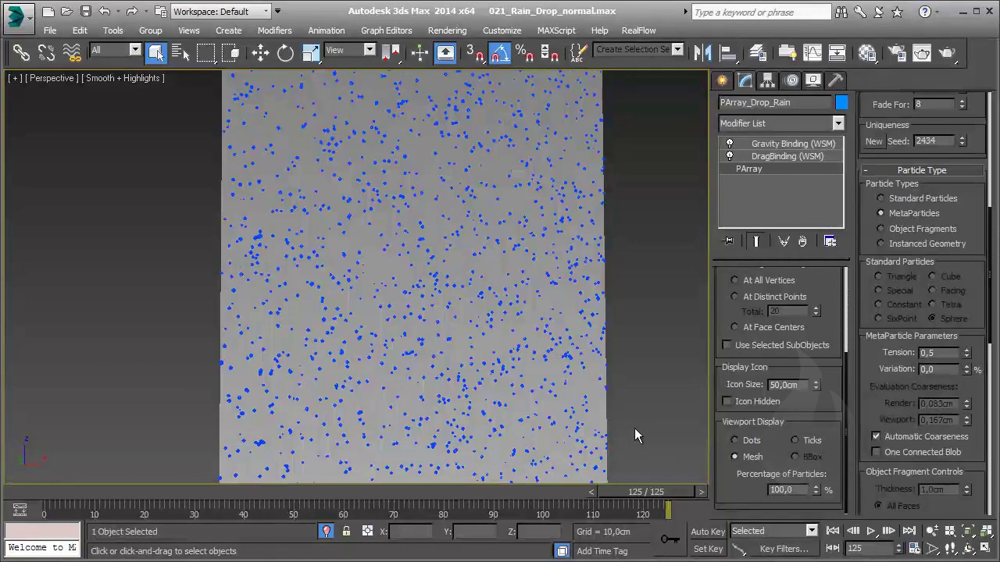
# Expand the Particle Spawn rollout of PArray_Drop_Rain.
pyautogui.scroll(-3, 897, 265)
pyautogui.scroll(-5, 897, 265)
pyautogui.scroll(-5, 897, 264)
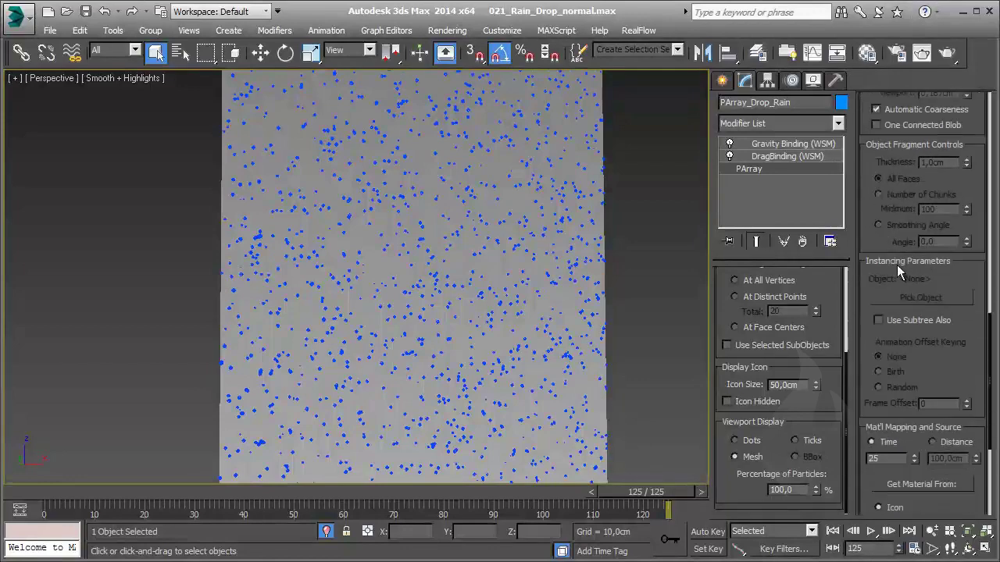
pyautogui.scroll(-3, 897, 265)
pyautogui.scroll(-2, 897, 265)
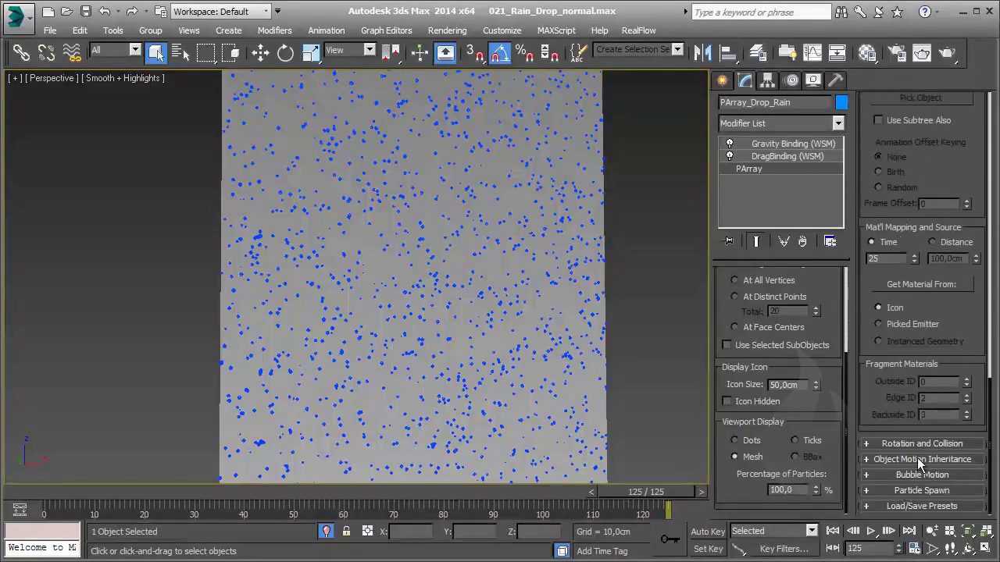
pyautogui.click(931, 490)
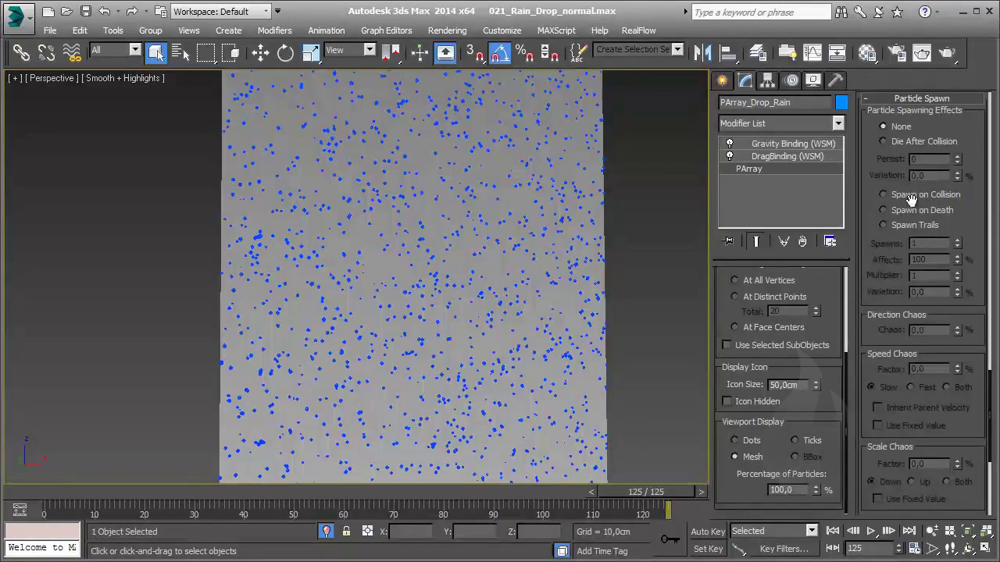
# Set the particle spawning effect to Spawn Trails, with 1 spawn affecting 100%.
pyautogui.scroll(1, 930, 135)
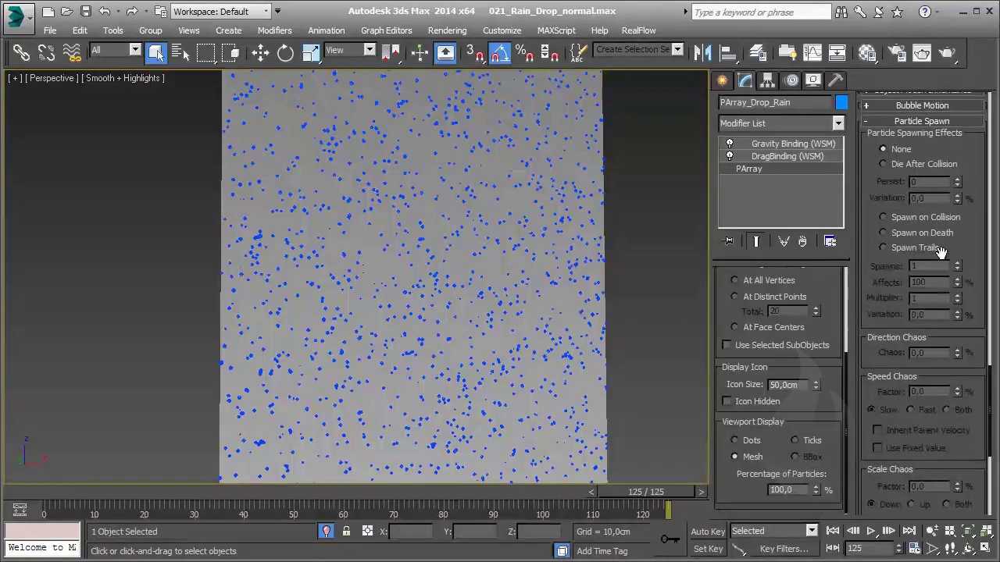
pyautogui.scroll(1, 968, 313)
pyautogui.scroll(7, 964, 344)
pyautogui.scroll(3, 963, 365)
pyautogui.scroll(5, 962, 365)
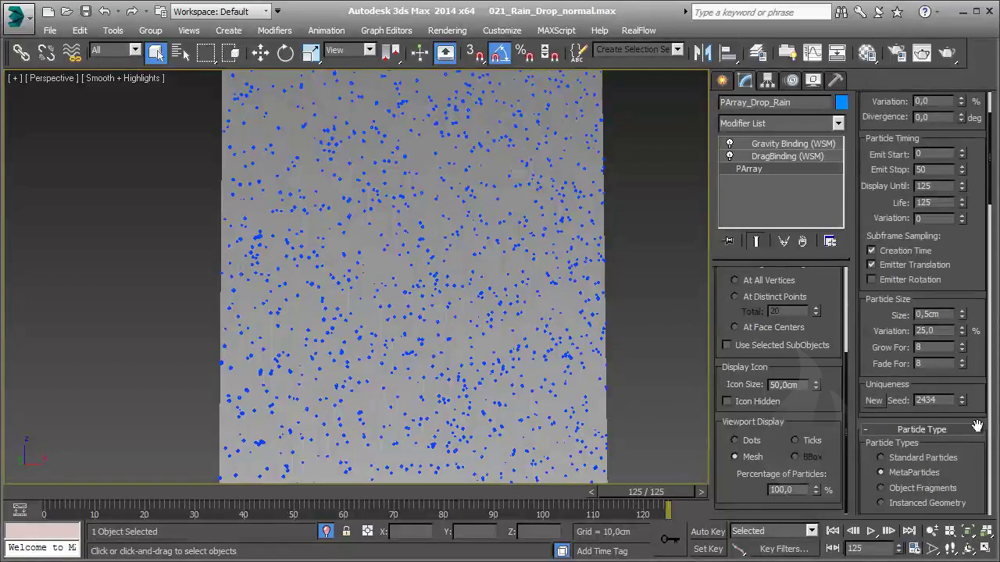
pyautogui.scroll(-2, 976, 426)
pyautogui.scroll(-2, 977, 390)
pyautogui.scroll(-2, 976, 360)
pyautogui.scroll(-3, 976, 360)
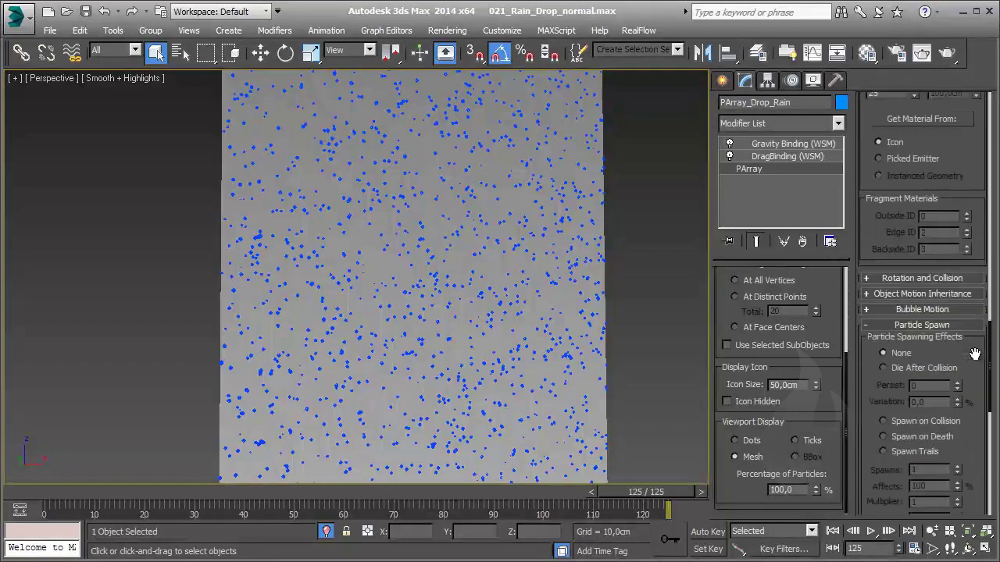
pyautogui.scroll(-2, 976, 353)
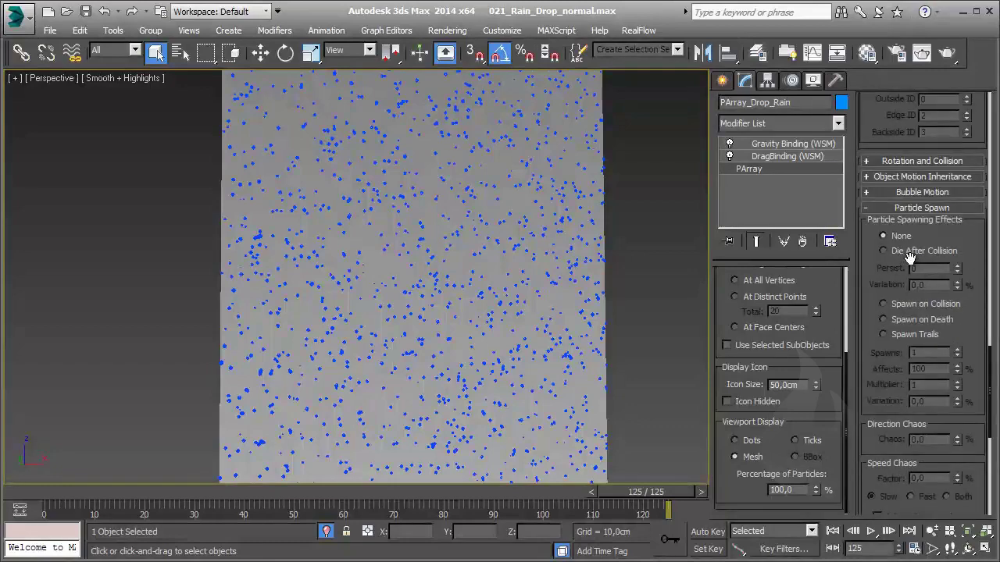
pyautogui.moveTo(978, 334); pyautogui.dragTo(969, 287)
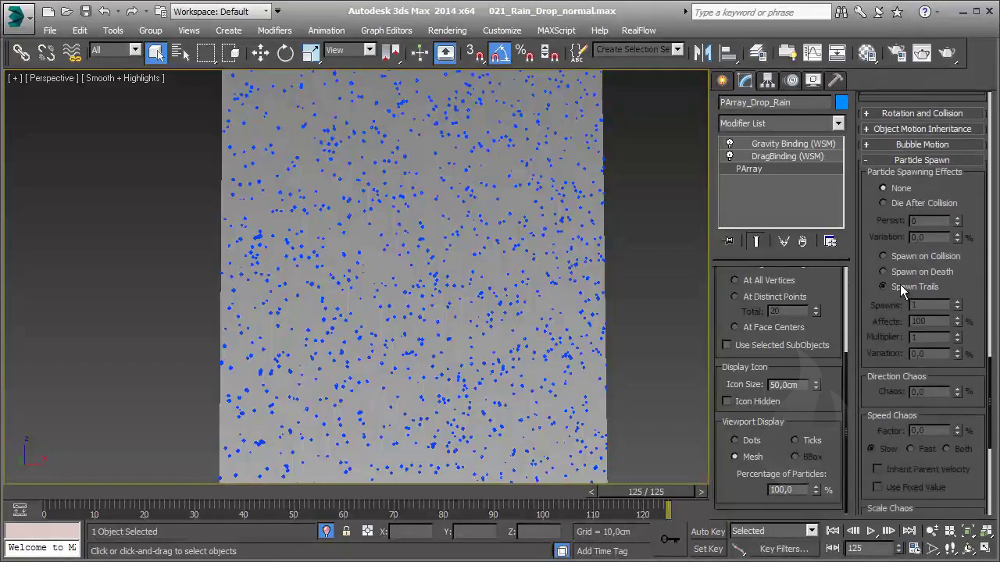
pyautogui.click(902, 286)
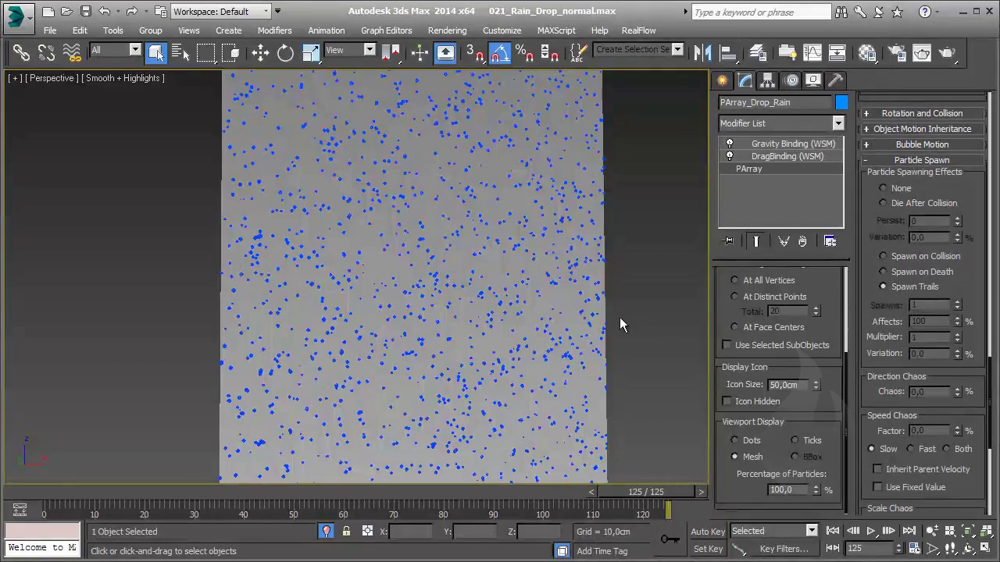
# Play back the rain animation.
pyautogui.click(871, 533)
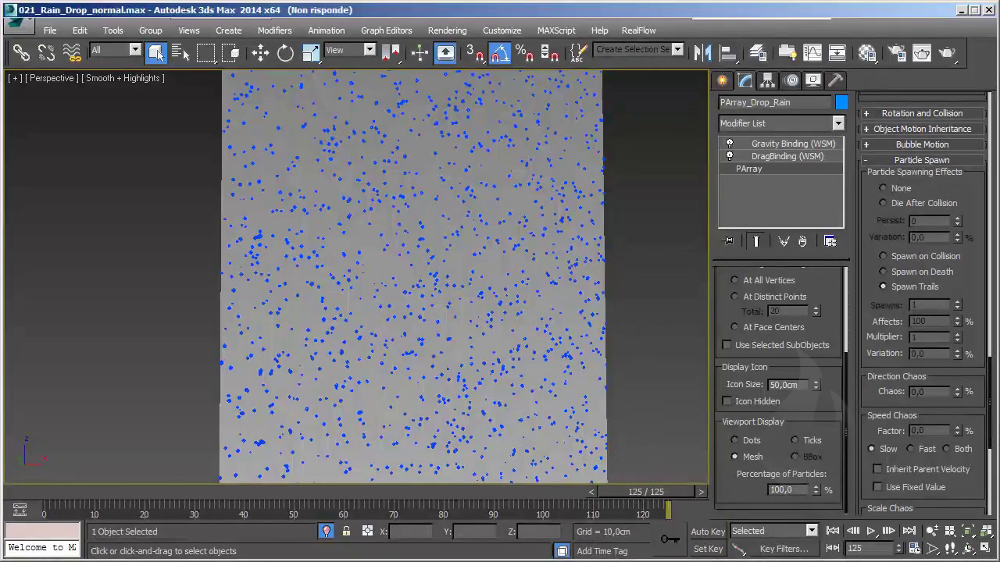